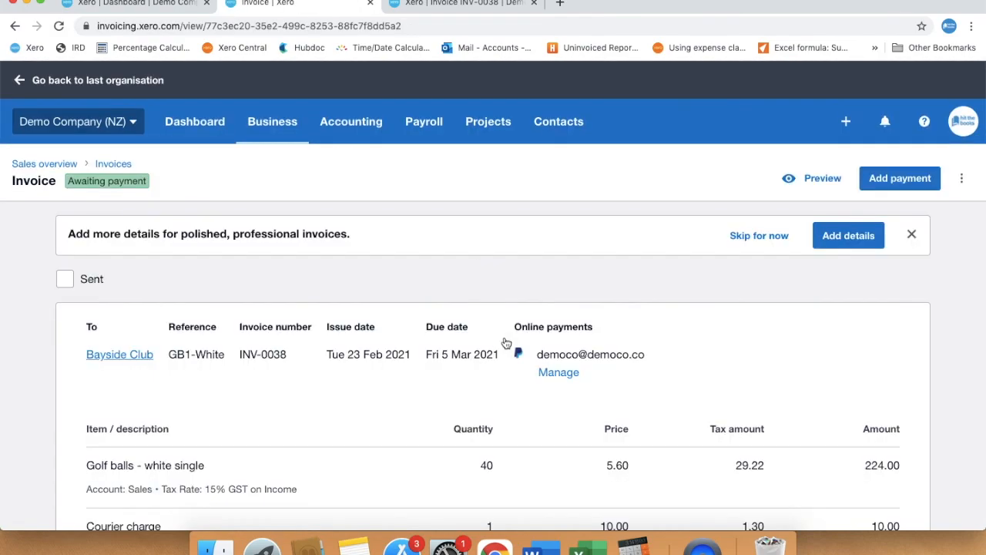
- Switch invoice INV-0038 to the classic invoicing layout, then go back to the Dashboard tab
{"action": "scroll", "coordinate": [507, 343], "scroll_direction": "down", "scroll_amount": 3}
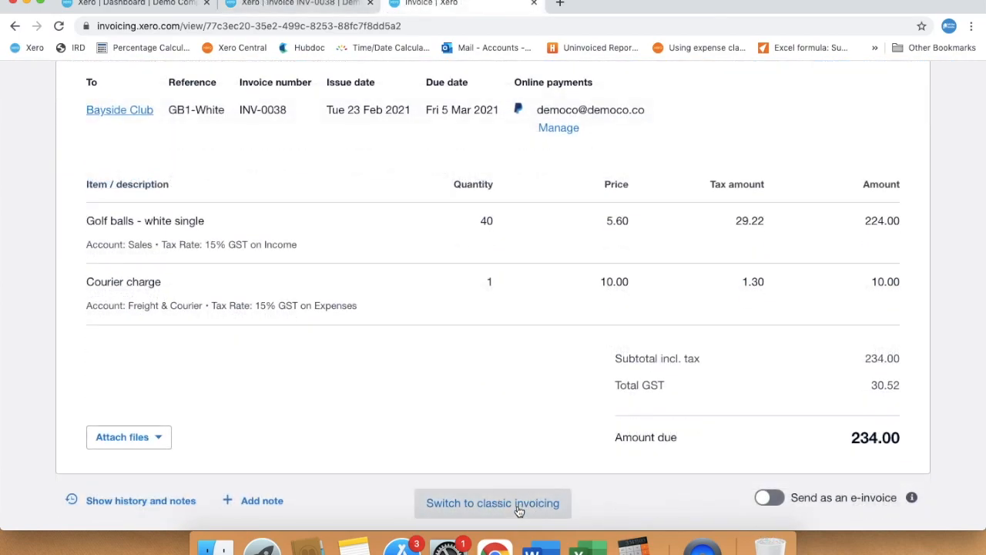
{"action": "left_click", "coordinate": [519, 503]}
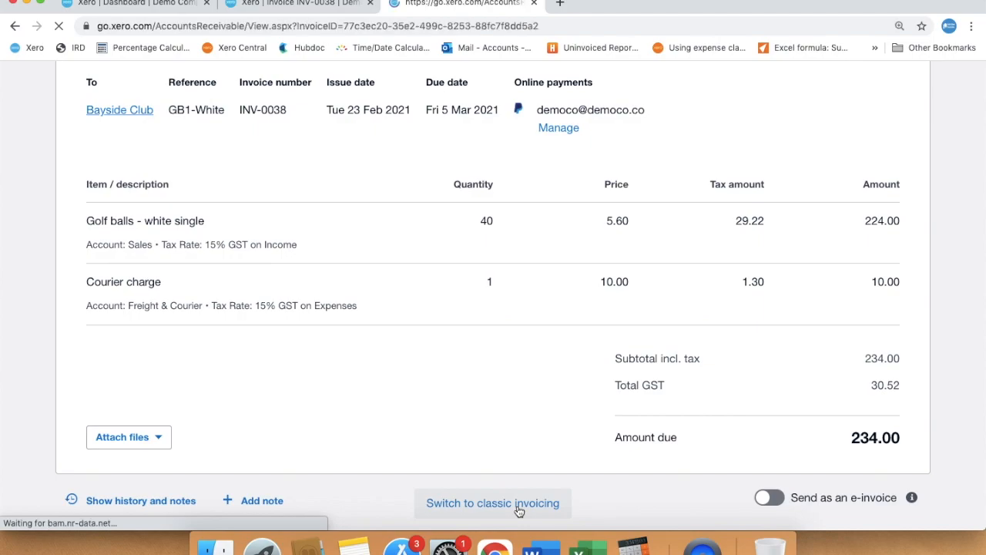
{"action": "scroll", "coordinate": [546, 462], "scroll_direction": "down", "scroll_amount": 4}
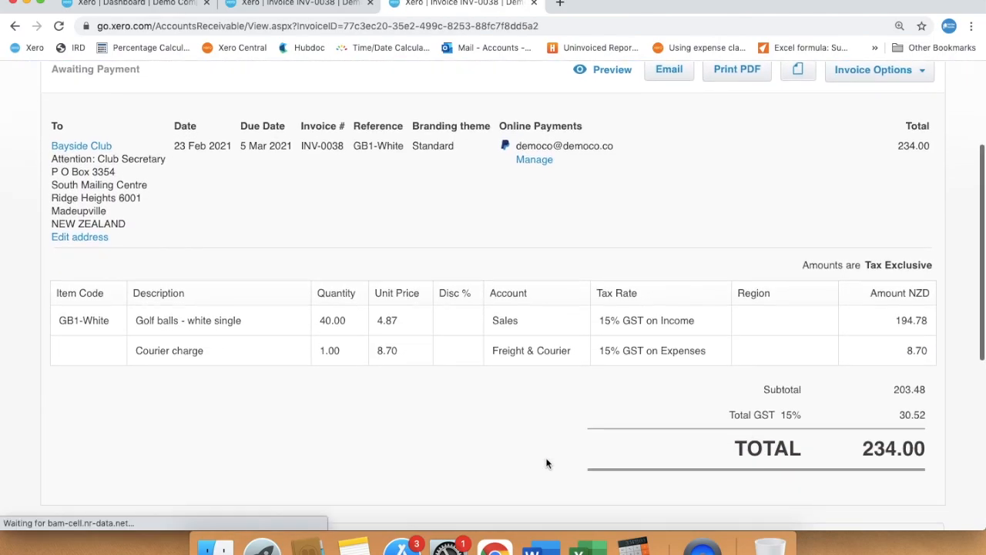
{"action": "scroll", "coordinate": [547, 462], "scroll_direction": "up", "scroll_amount": 4}
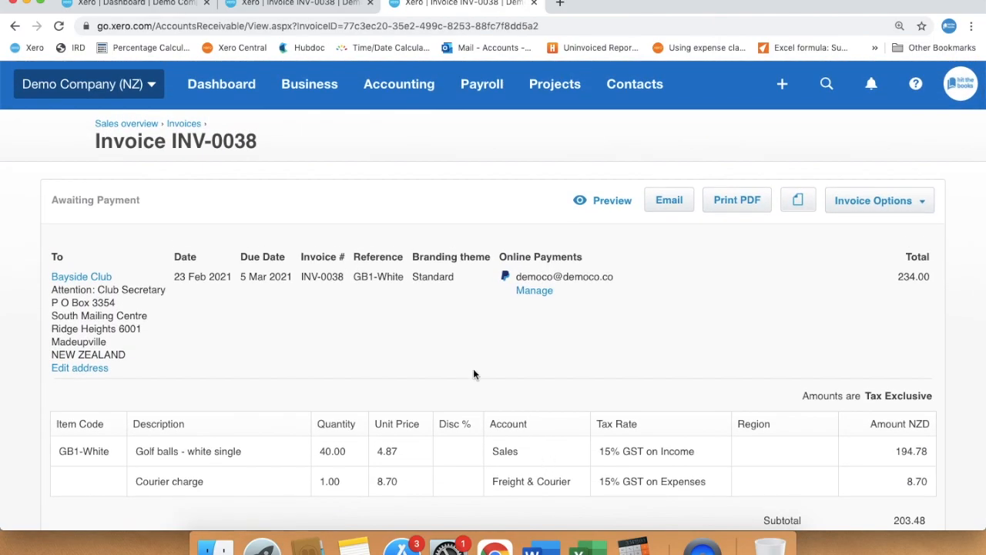
{"action": "left_click", "coordinate": [177, 4]}
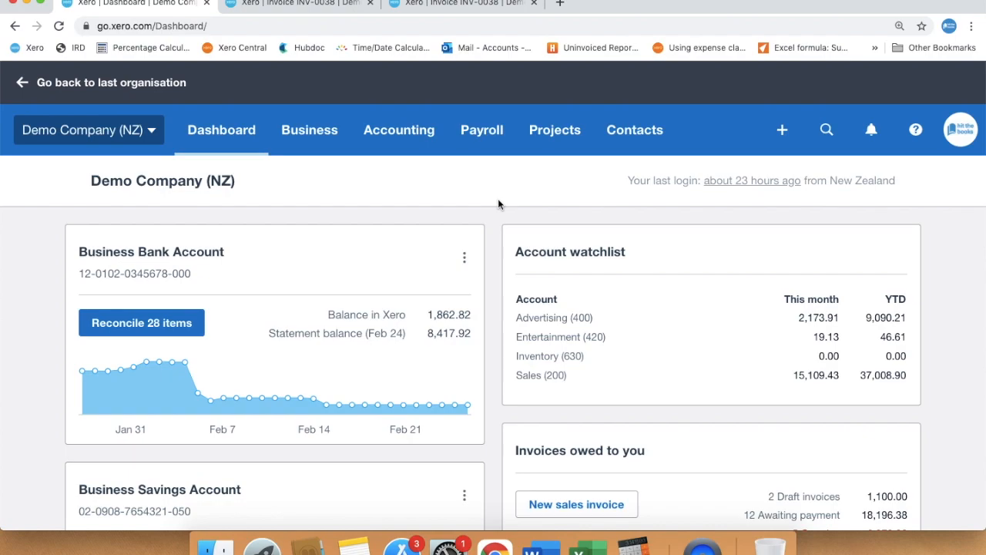
- Go to Business > Invoices and show only the draft invoices
{"action": "left_click", "coordinate": [312, 139]}
{"action": "left_click", "coordinate": [308, 275]}
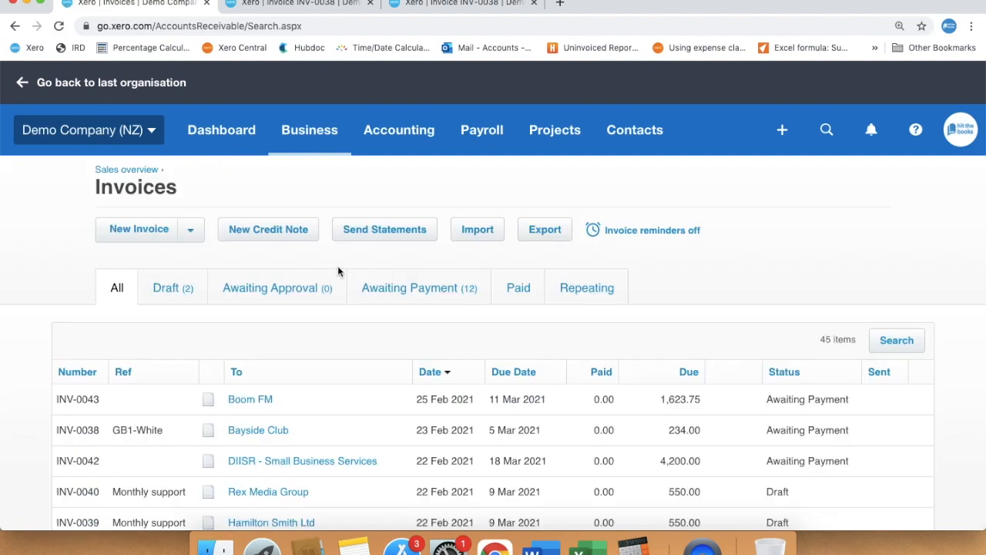
{"action": "scroll", "coordinate": [757, 286], "scroll_direction": "down", "scroll_amount": 1}
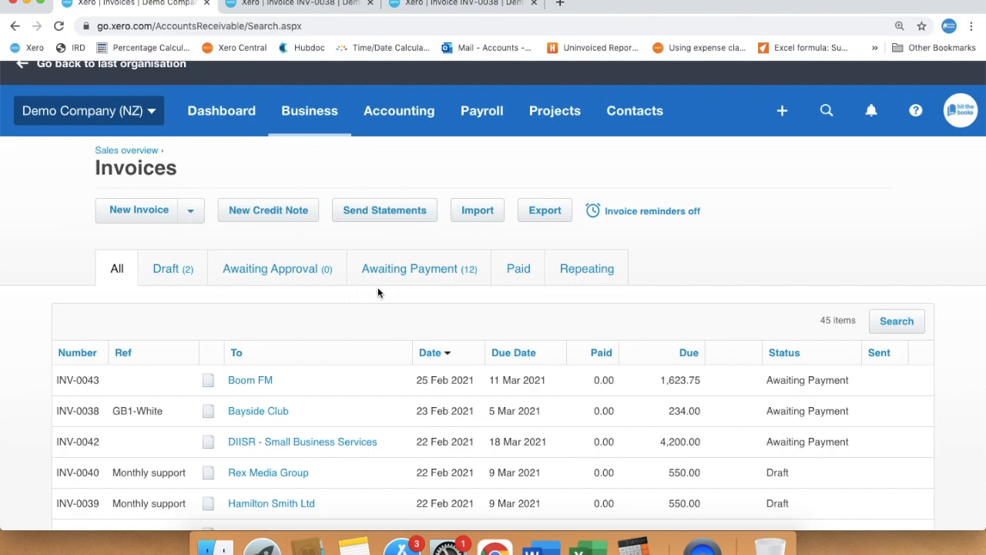
{"action": "left_click", "coordinate": [166, 273]}
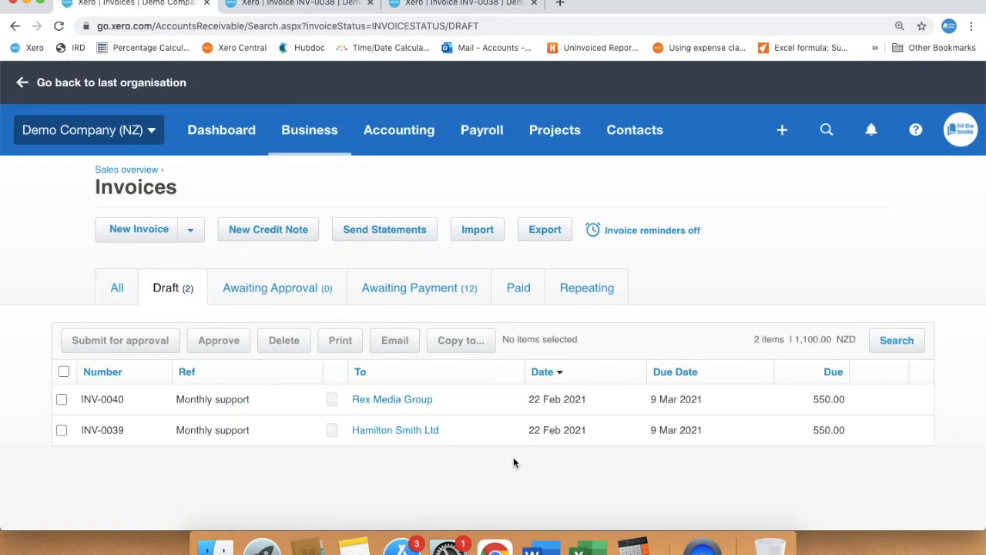
- Review the 12 invoices awaiting payment
{"action": "left_click", "coordinate": [423, 287]}
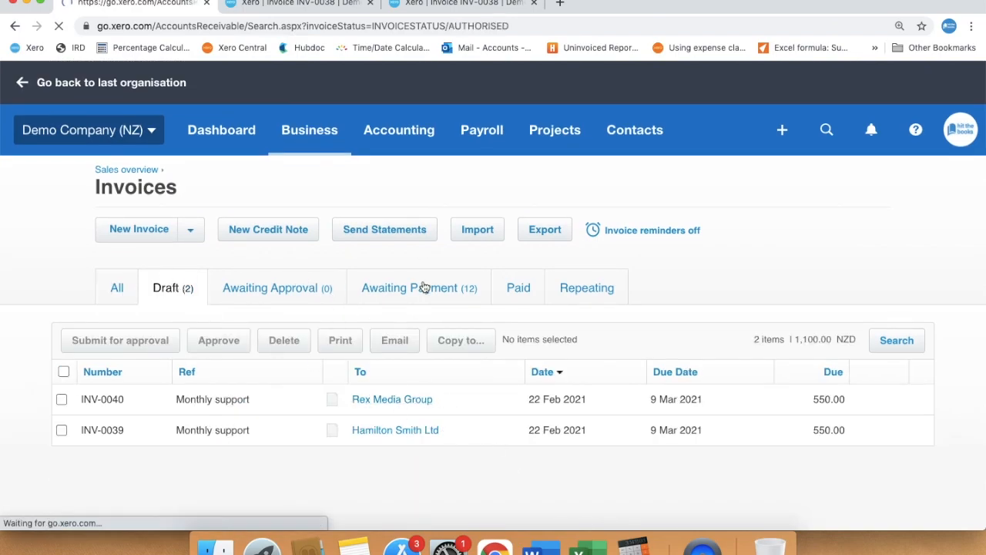
{"action": "scroll", "coordinate": [423, 287], "scroll_direction": "down", "scroll_amount": 5}
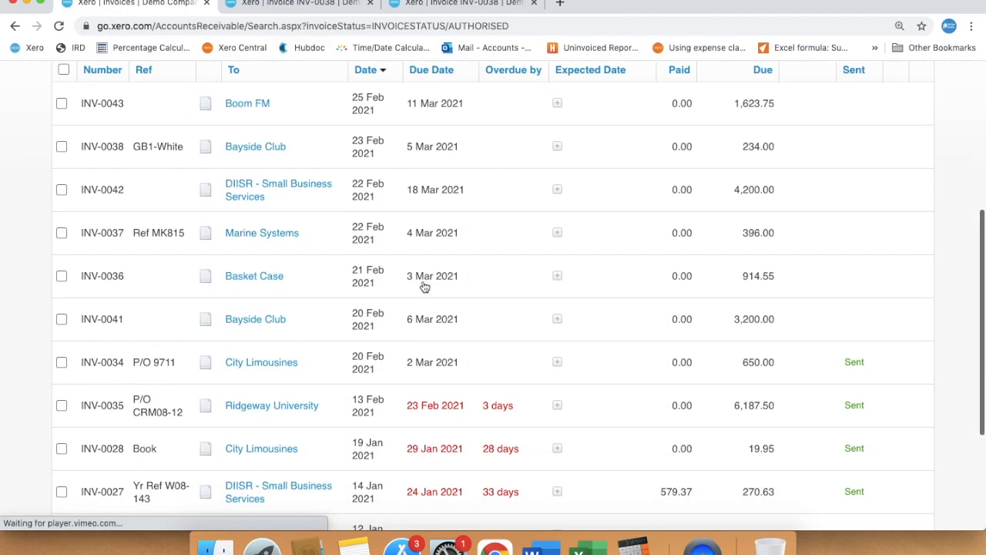
{"action": "scroll", "coordinate": [423, 287], "scroll_direction": "down", "scroll_amount": 4}
{"action": "scroll", "coordinate": [424, 287], "scroll_direction": "up", "scroll_amount": 6}
{"action": "scroll", "coordinate": [424, 287], "scroll_direction": "up", "scroll_amount": 1}
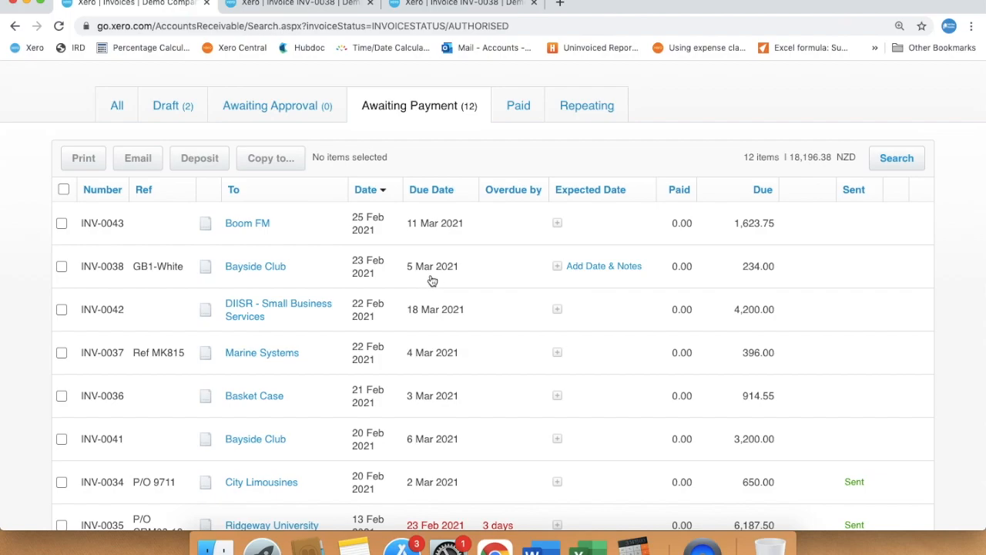
- Review the 31 paid invoices
{"action": "left_click", "coordinate": [514, 111]}
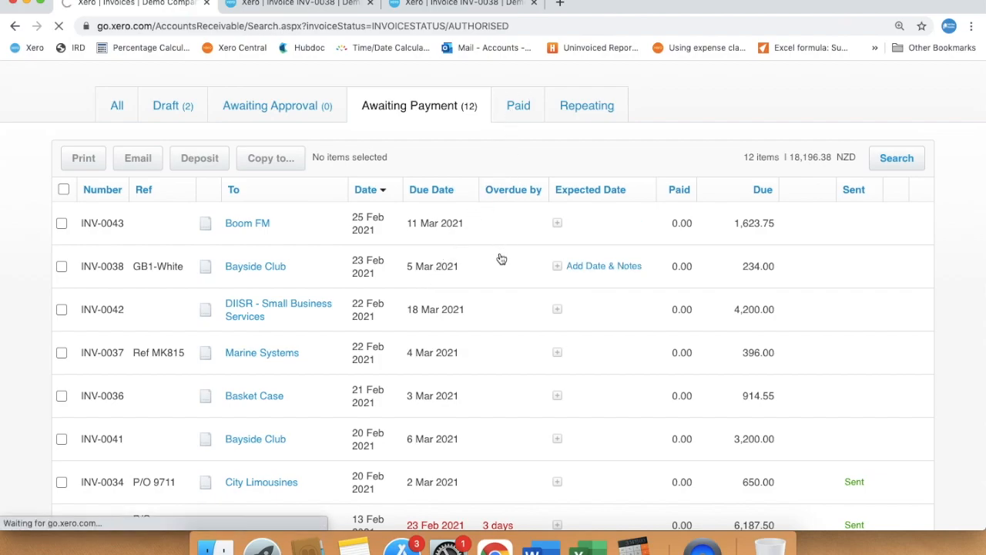
{"action": "scroll", "coordinate": [502, 259], "scroll_direction": "down", "scroll_amount": 2}
{"action": "scroll", "coordinate": [501, 258], "scroll_direction": "down", "scroll_amount": 2}
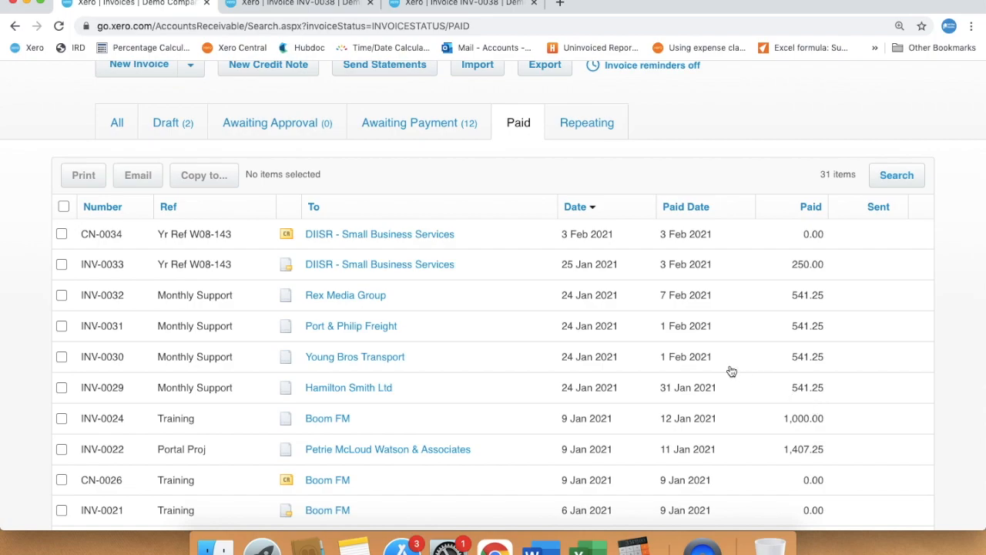
{"action": "scroll", "coordinate": [499, 248], "scroll_direction": "up", "scroll_amount": 2}
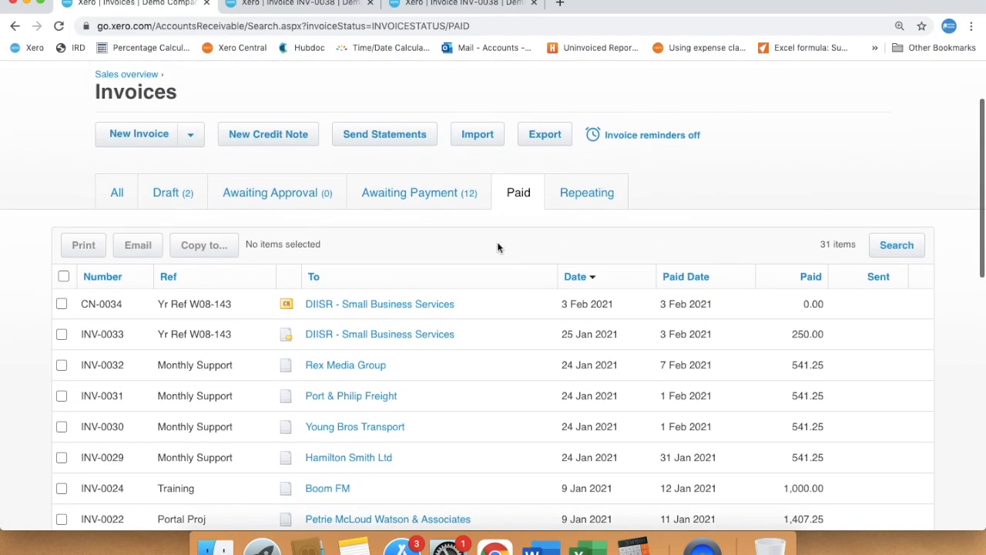
{"action": "scroll", "coordinate": [497, 245], "scroll_direction": "up", "scroll_amount": 1}
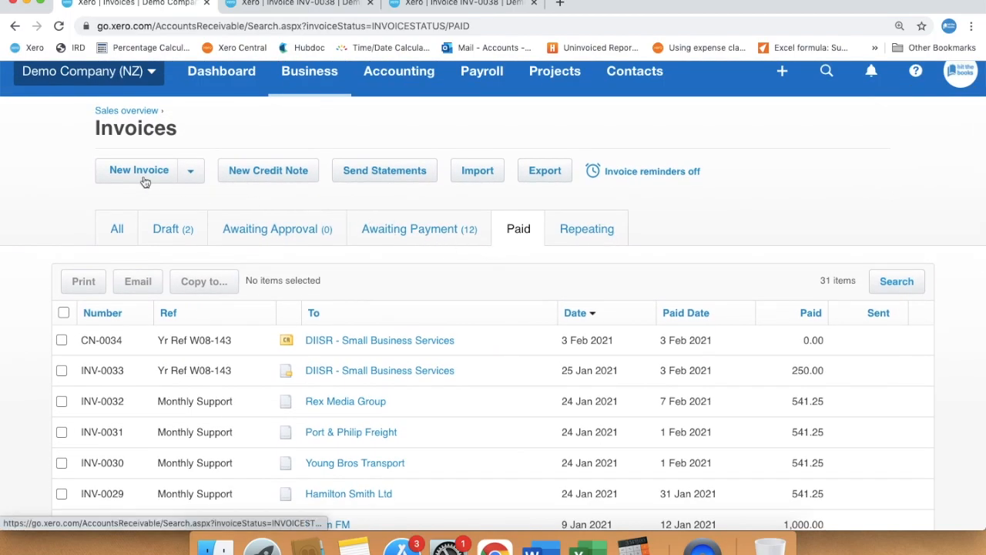
- Create new invoice INV-0044, set Bayside Club as the contact, then clear it again
{"action": "left_click", "coordinate": [121, 177]}
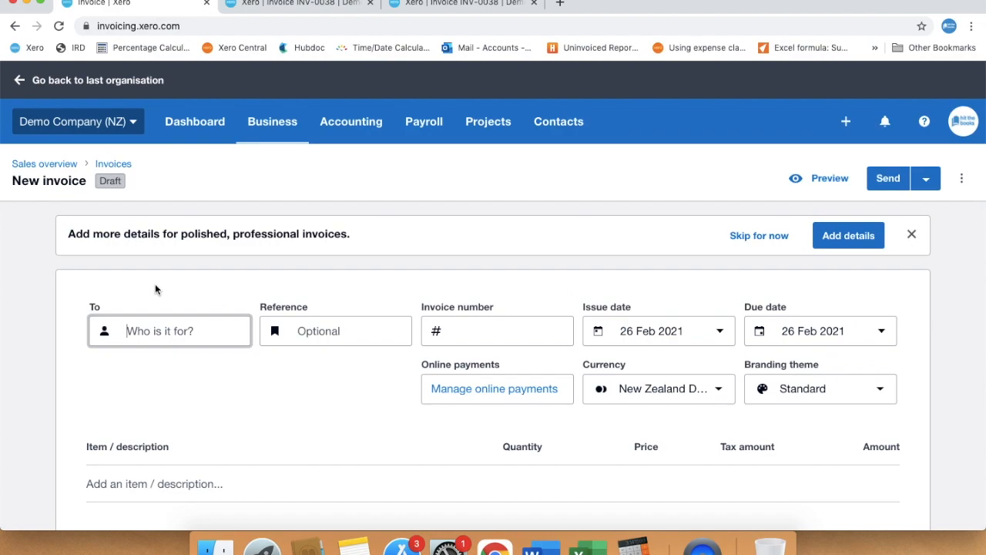
{"action": "left_click", "coordinate": [156, 332]}
{"action": "type", "text": "Bayside C"}
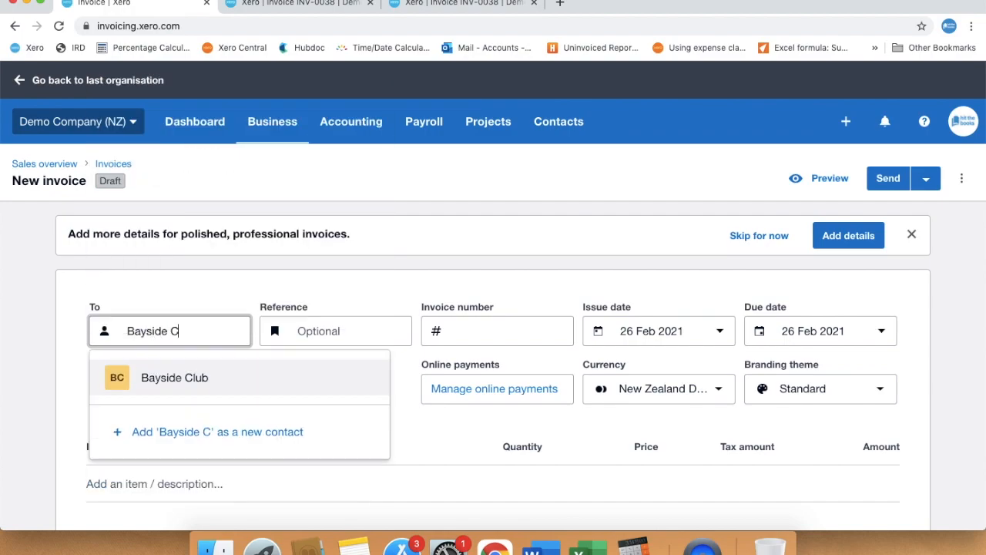
{"action": "left_click", "coordinate": [157, 371]}
{"action": "left_click", "coordinate": [298, 446]}
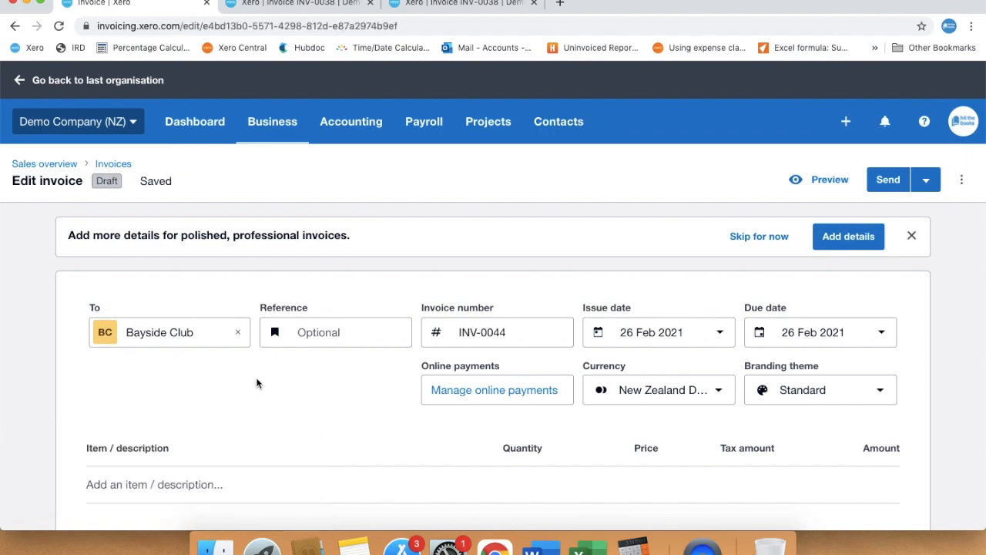
{"action": "left_click", "coordinate": [237, 332]}
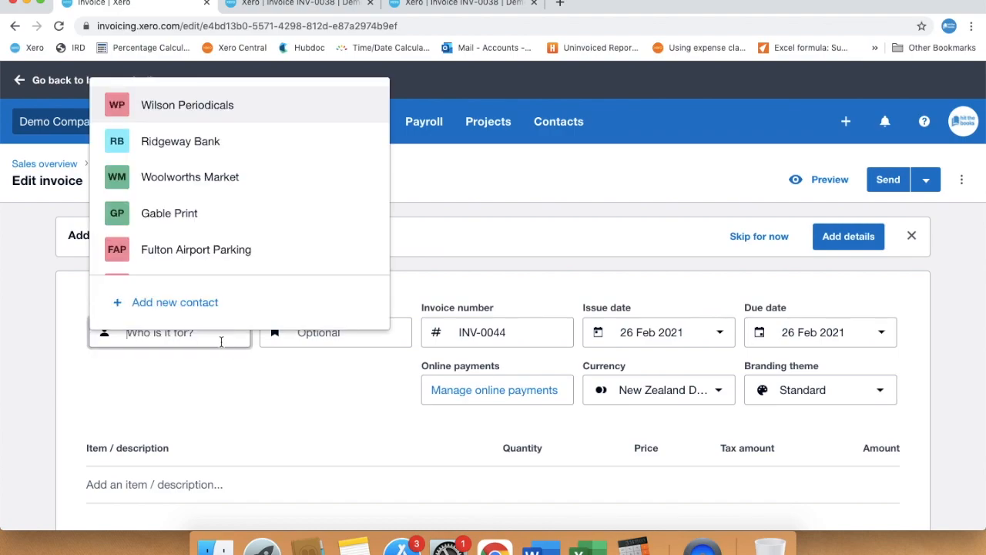
- Add a new contact named Light and Vision Ltd and enter its e-mail address
{"action": "left_click", "coordinate": [176, 301]}
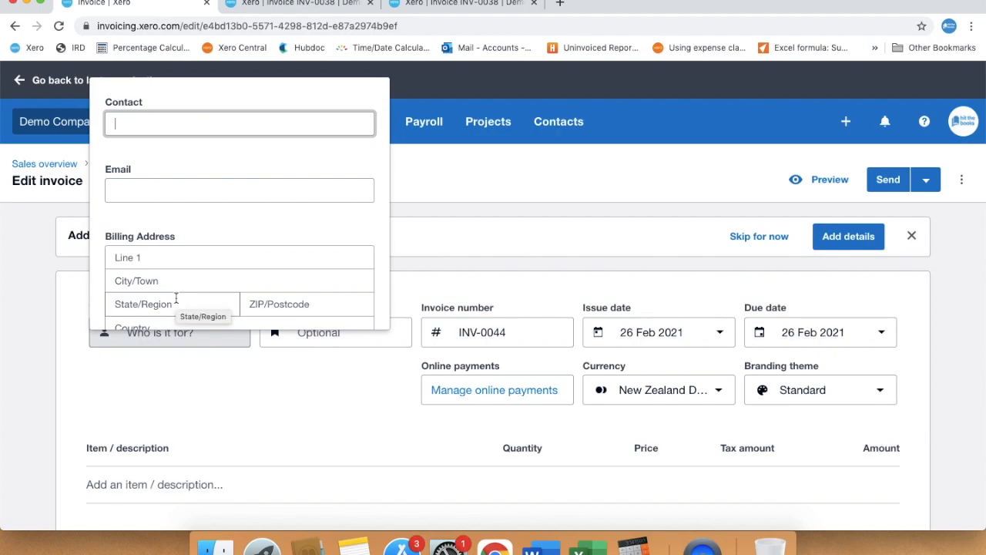
{"action": "type", "text": "Light and "}
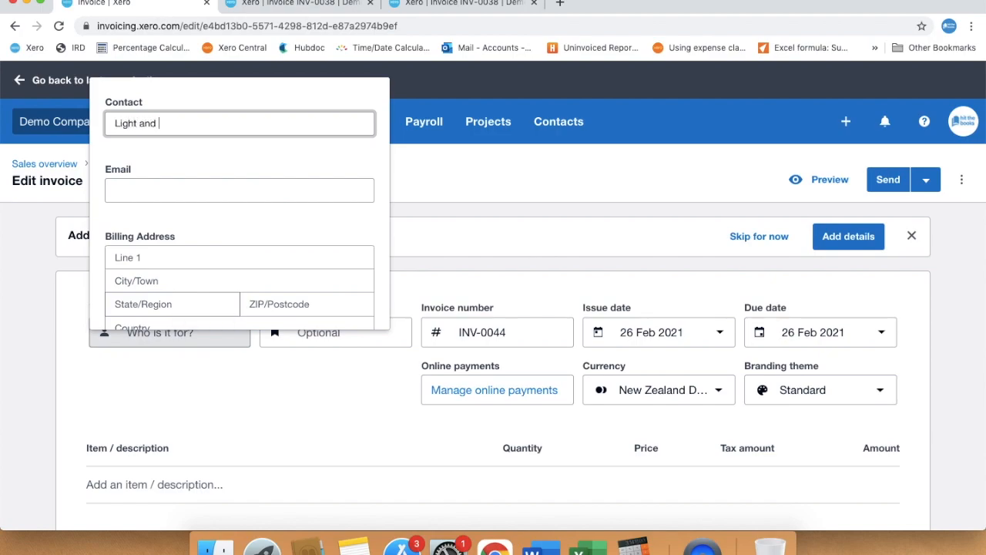
{"action": "type", "text": "Vision Ltd"}
{"action": "left_click", "coordinate": [165, 190]}
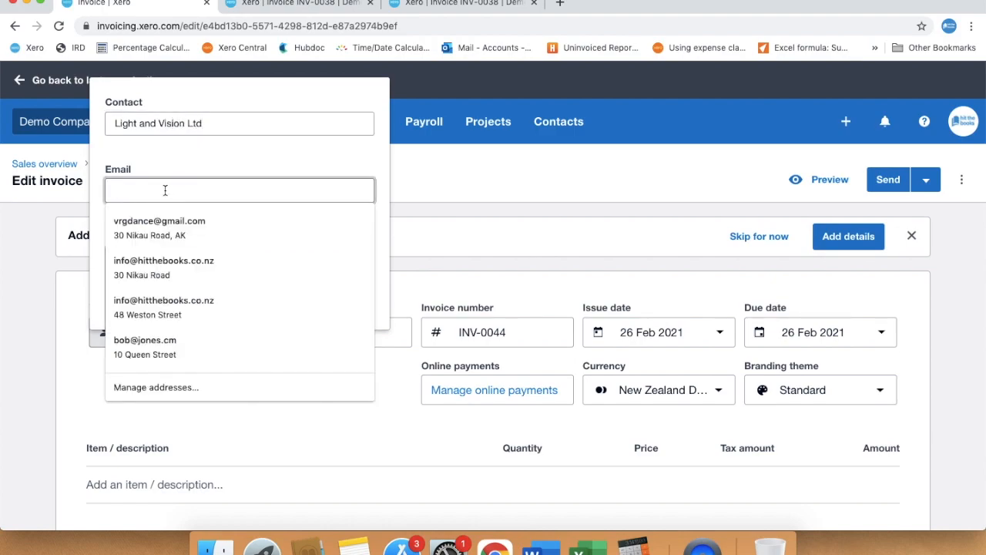
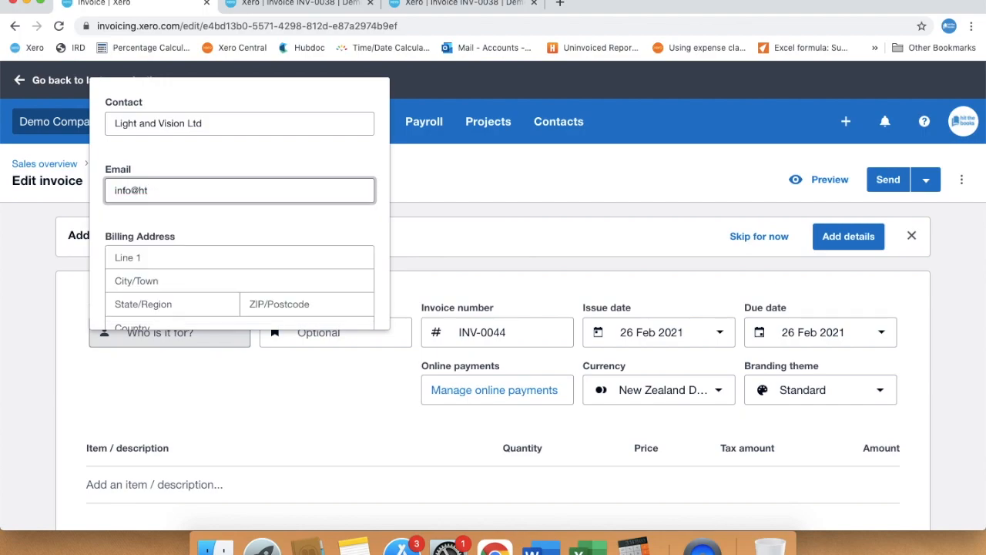
{"action": "left_click", "coordinate": [228, 160]}
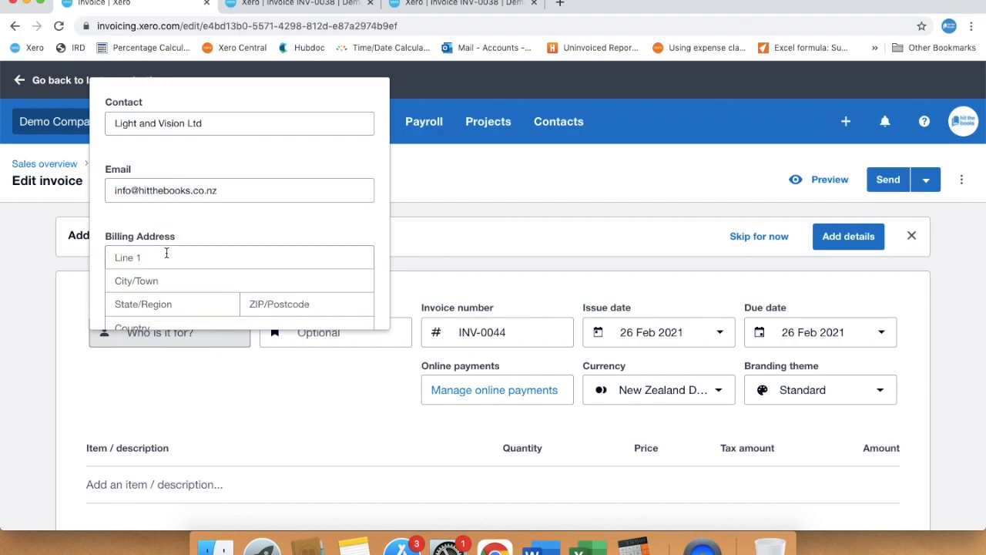
- Fill in the contact's billing street, town and postcode, then save the contact
{"action": "left_click", "coordinate": [166, 258]}
{"action": "left_click", "coordinate": [158, 279]}
{"action": "type", "text": "Knowsley"}
{"action": "scroll", "coordinate": [284, 222], "scroll_direction": "down", "scroll_amount": 1}
{"action": "scroll", "coordinate": [284, 222], "scroll_direction": "down", "scroll_amount": 2}
{"action": "key", "text": "Tab"}
{"action": "left_click", "coordinate": [332, 137]}
{"action": "type", "text": "2003"}
{"action": "left_click", "coordinate": [194, 226]}
{"action": "left_click", "coordinate": [307, 301]}
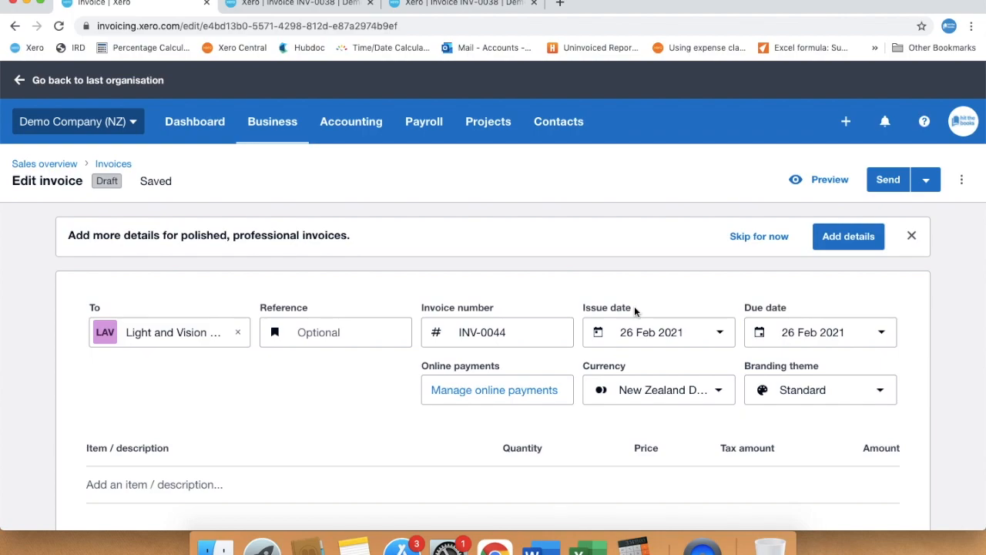
- Make the invoice due 20 Mar 2021 using the '20th of next month' option
{"action": "left_click", "coordinate": [722, 336]}
{"action": "left_click", "coordinate": [710, 453]}
{"action": "scroll", "coordinate": [913, 339], "scroll_direction": "down", "scroll_amount": 1}
{"action": "left_click", "coordinate": [880, 319]}
{"action": "scroll", "coordinate": [836, 141], "scroll_direction": "down", "scroll_amount": 1}
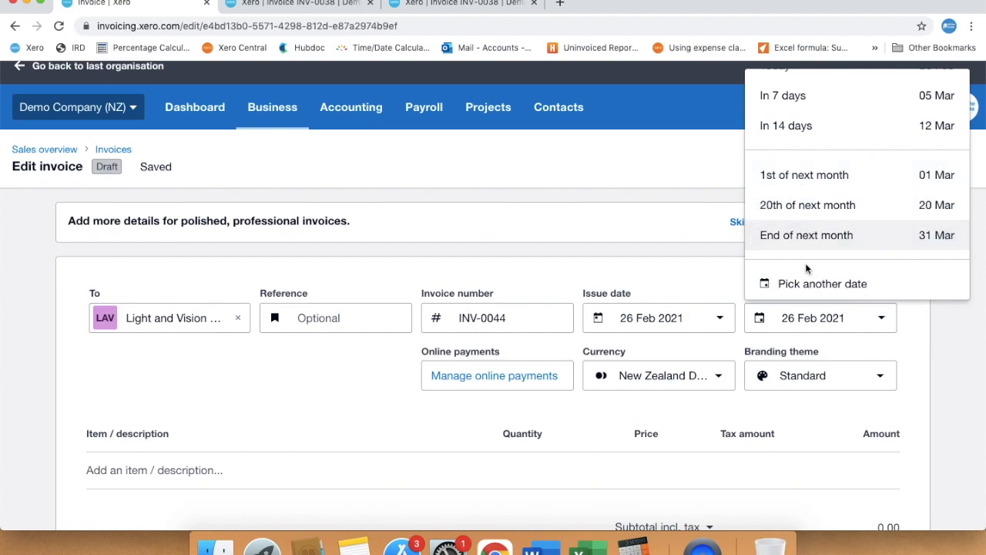
{"action": "left_click", "coordinate": [806, 282]}
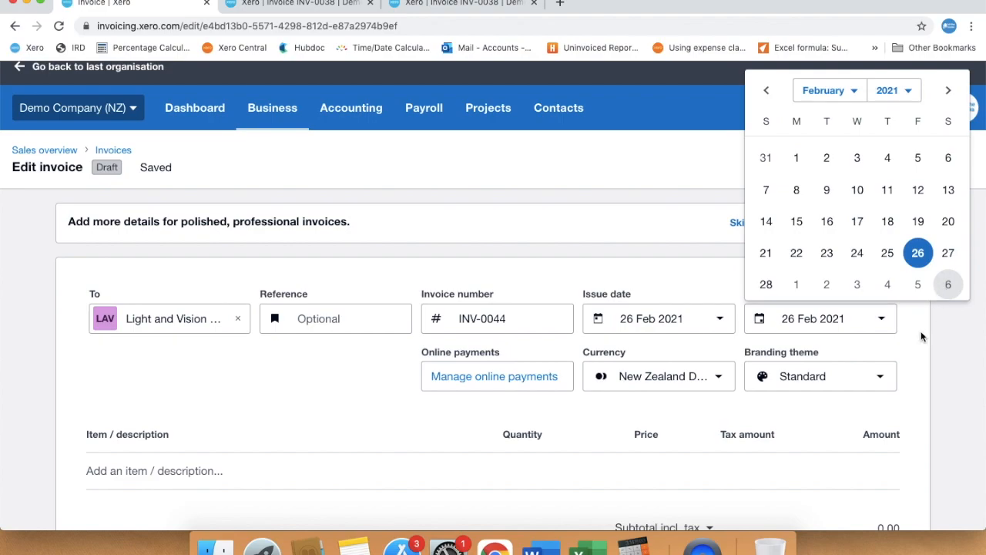
{"action": "left_click", "coordinate": [890, 329]}
{"action": "left_click", "coordinate": [884, 319]}
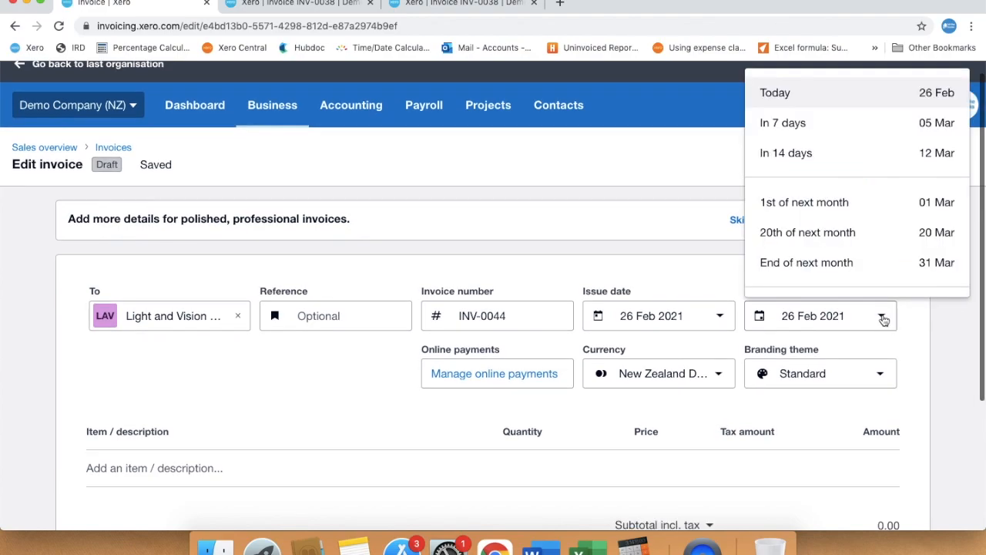
{"action": "left_click", "coordinate": [836, 234]}
{"action": "scroll", "coordinate": [640, 217], "scroll_direction": "up", "scroll_amount": 1}
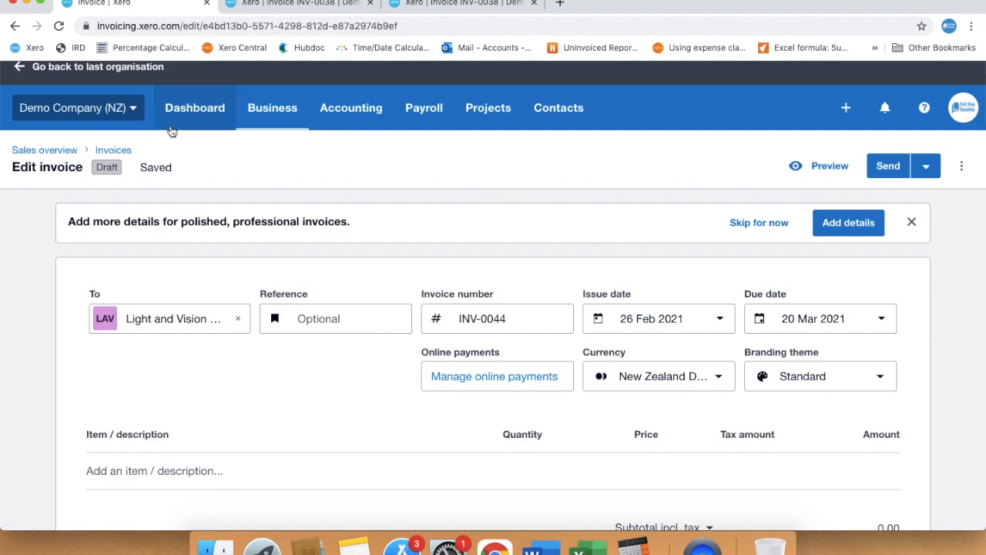
- Open Organisation settings in a new tab and go to Invoice settings
{"action": "left_click", "coordinate": [132, 109]}
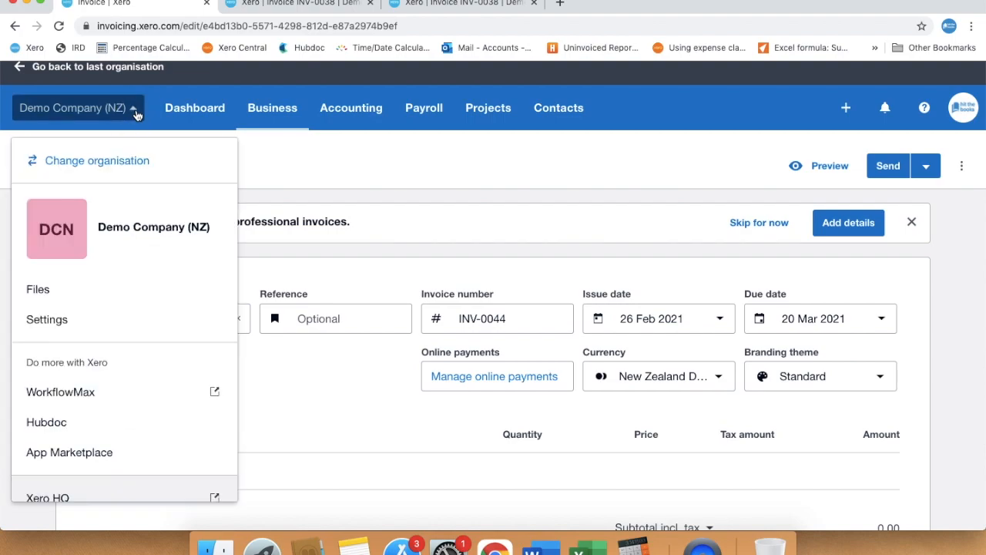
{"action": "right_click", "coordinate": [98, 320]}
{"action": "left_click", "coordinate": [121, 323]}
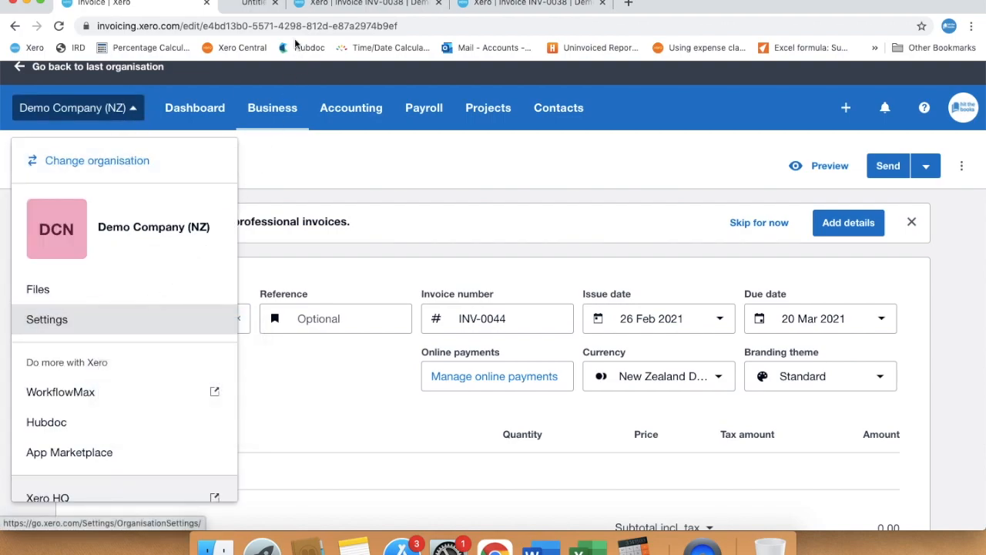
{"action": "left_click", "coordinate": [295, 5]}
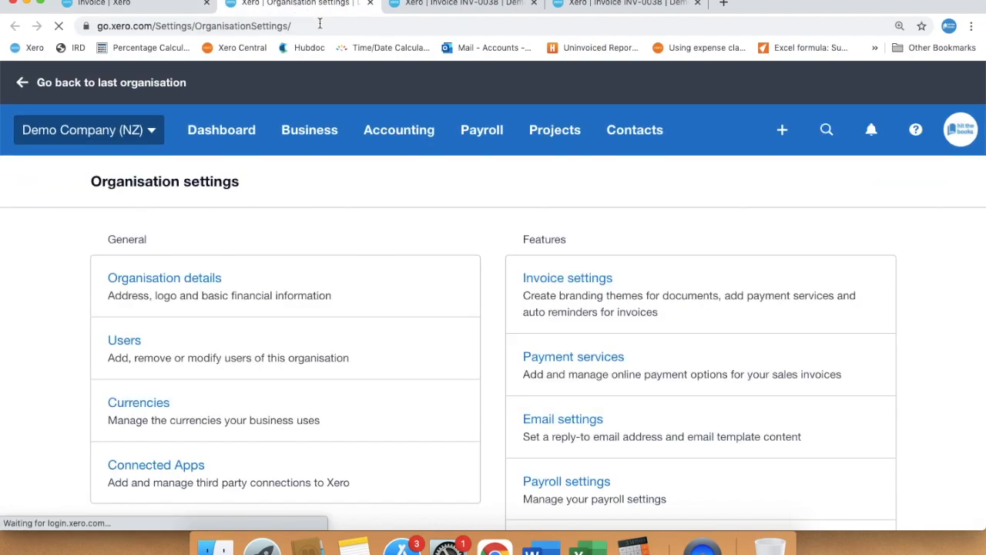
{"action": "left_click", "coordinate": [604, 289]}
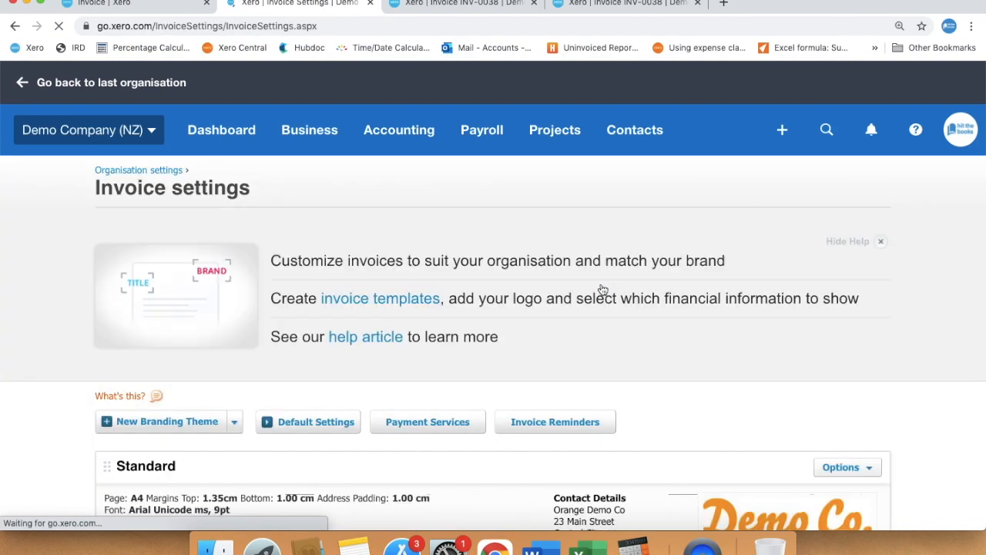
- Set default bill and sales invoice due dates to the 20th of next month and save
{"action": "scroll", "coordinate": [603, 289], "scroll_direction": "down", "scroll_amount": 3}
{"action": "scroll", "coordinate": [603, 289], "scroll_direction": "down", "scroll_amount": 1}
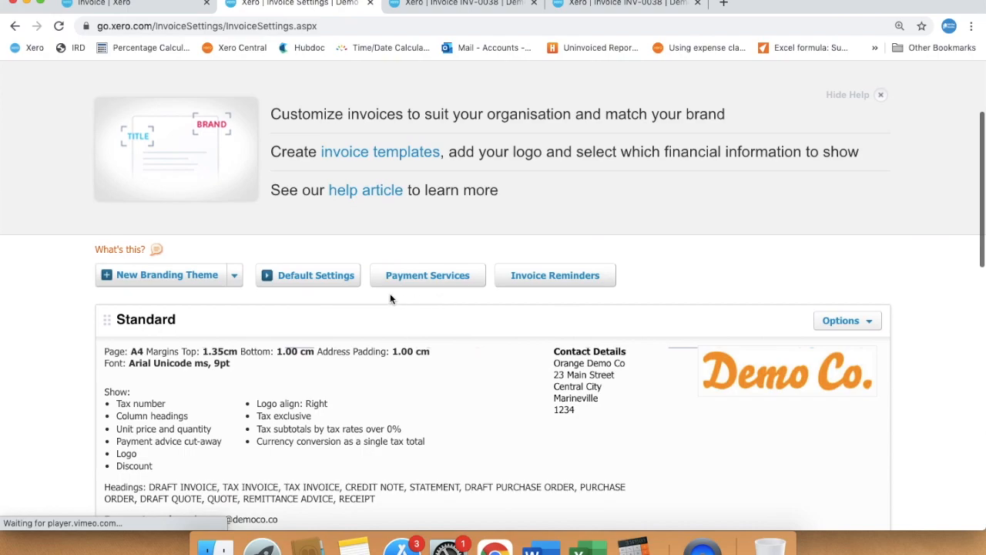
{"action": "left_click", "coordinate": [320, 281]}
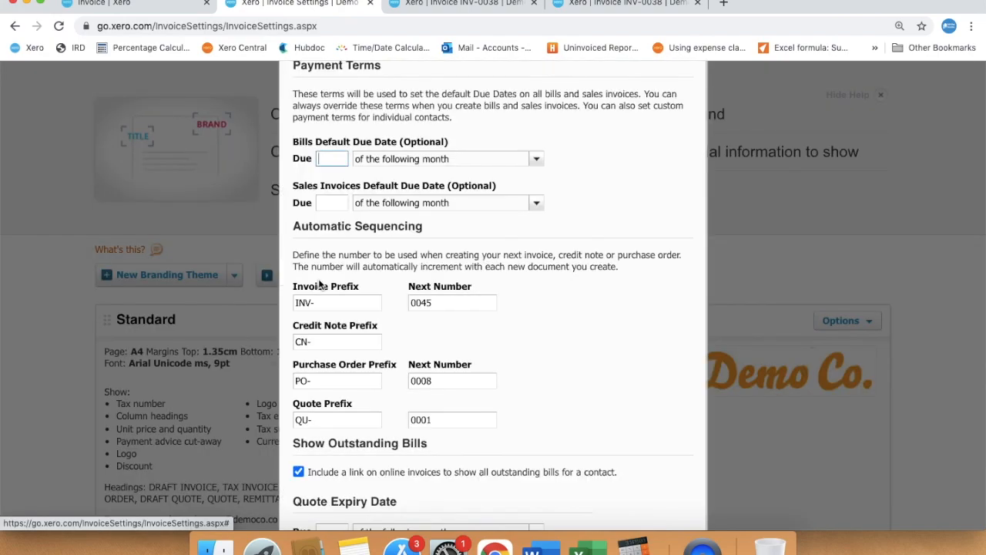
{"action": "type", "text": "2"}
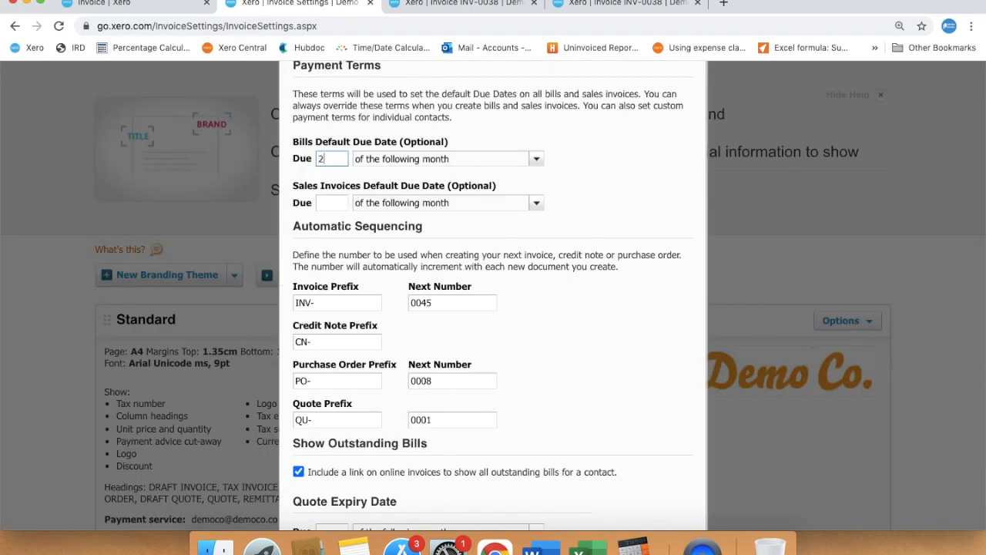
{"action": "type", "text": "0"}
{"action": "left_click", "coordinate": [337, 200]}
{"action": "type", "text": "20"}
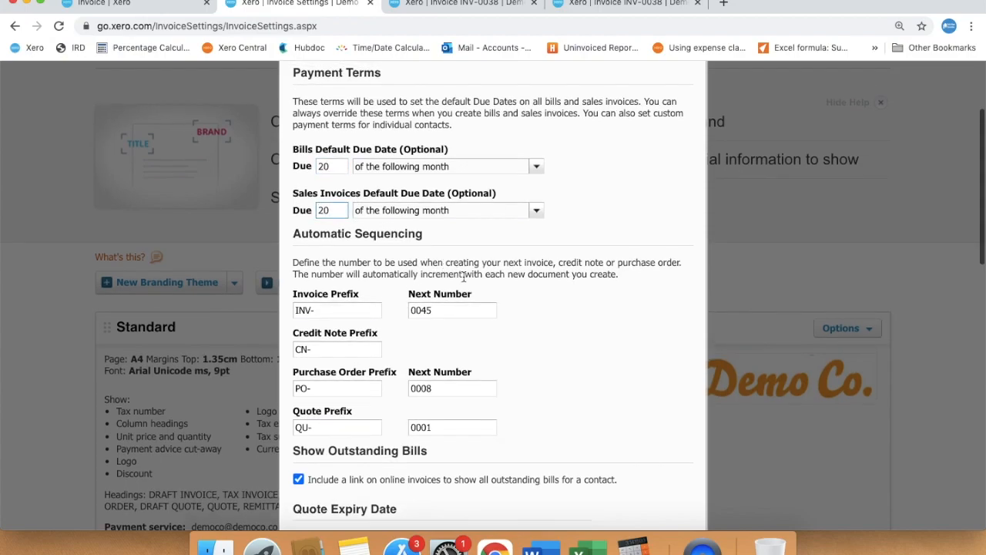
{"action": "scroll", "coordinate": [462, 275], "scroll_direction": "down", "scroll_amount": 3}
{"action": "left_click", "coordinate": [533, 406]}
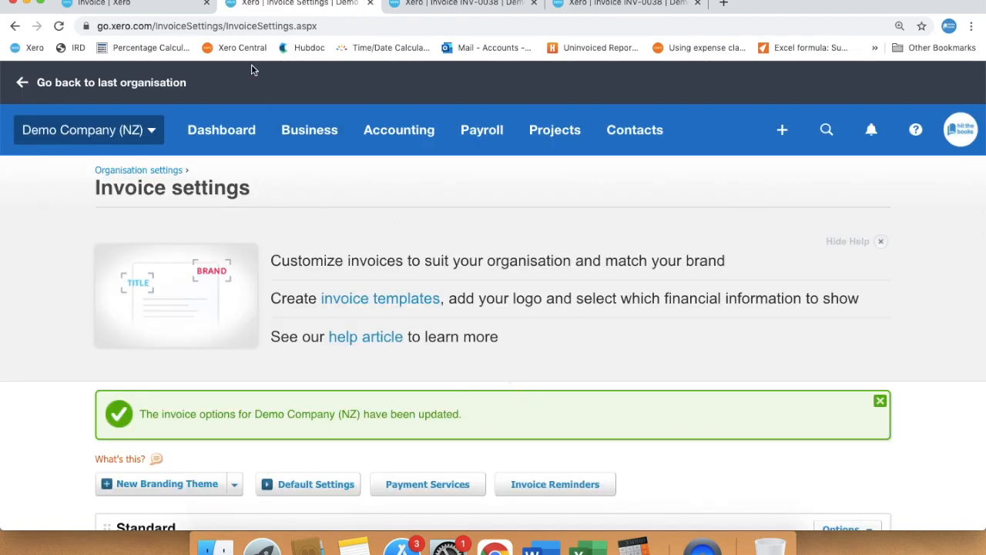
{"action": "left_click", "coordinate": [149, 4]}
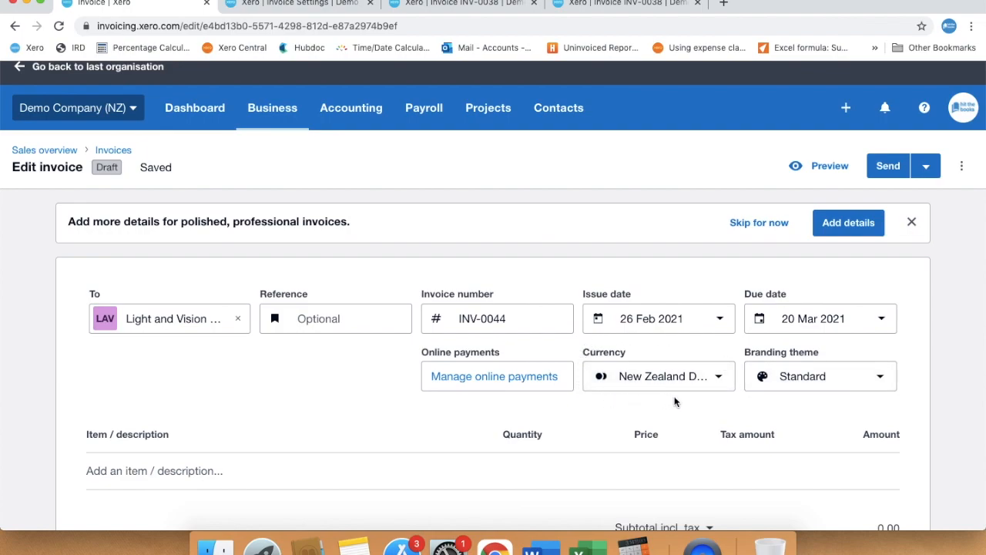
- Change the currency to USD and back to NZD, then begin the first line item
{"action": "left_click", "coordinate": [718, 378]}
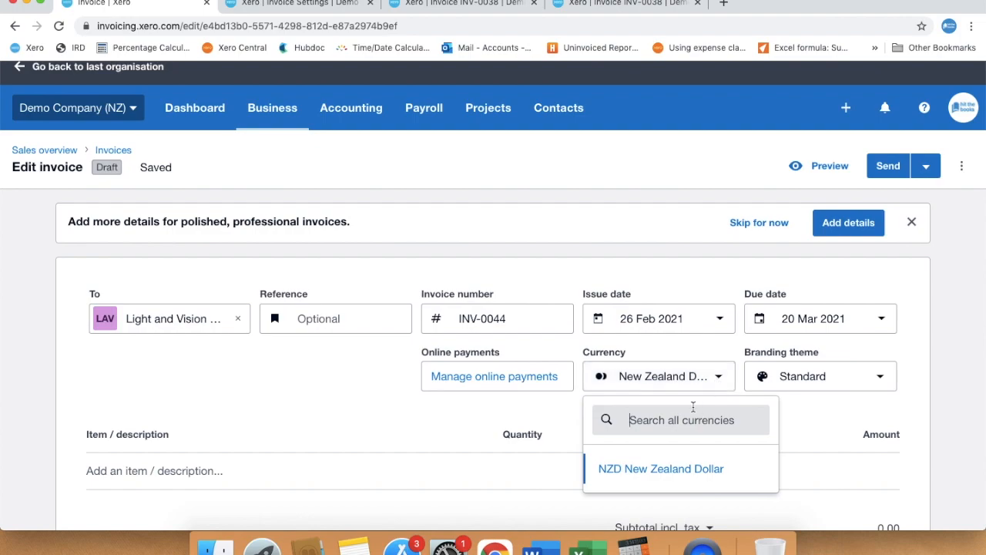
{"action": "type", "text": "USD"}
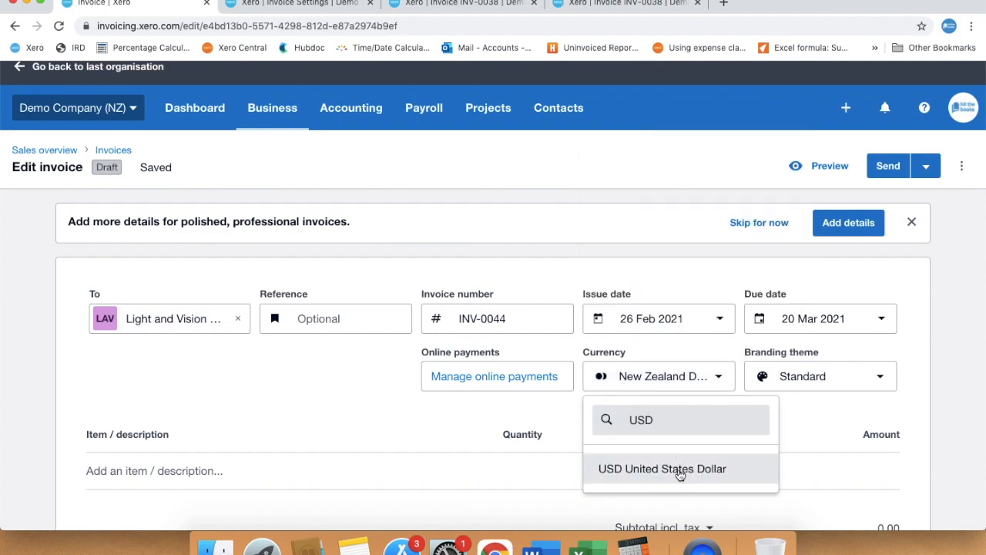
{"action": "left_click", "coordinate": [678, 470]}
{"action": "left_click", "coordinate": [695, 414]}
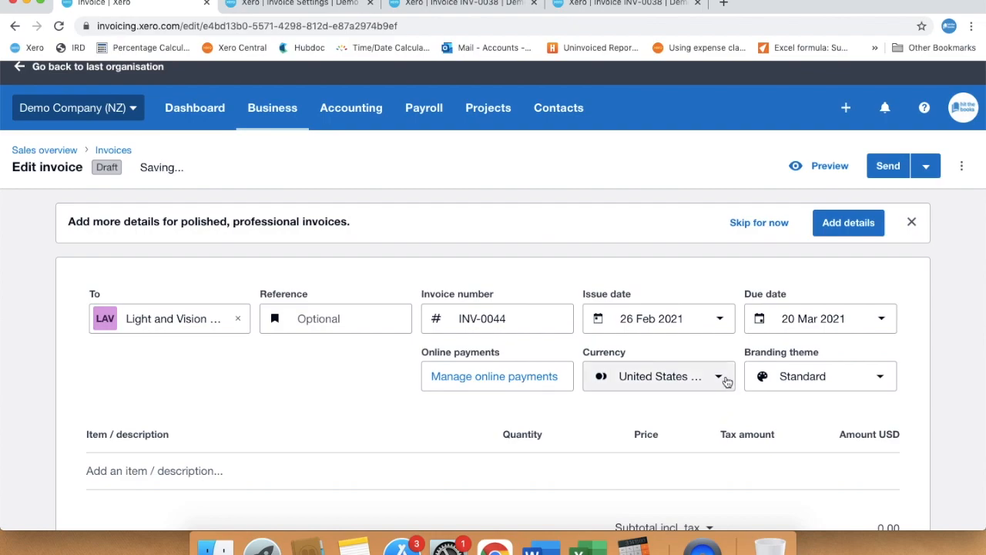
{"action": "left_click", "coordinate": [726, 378]}
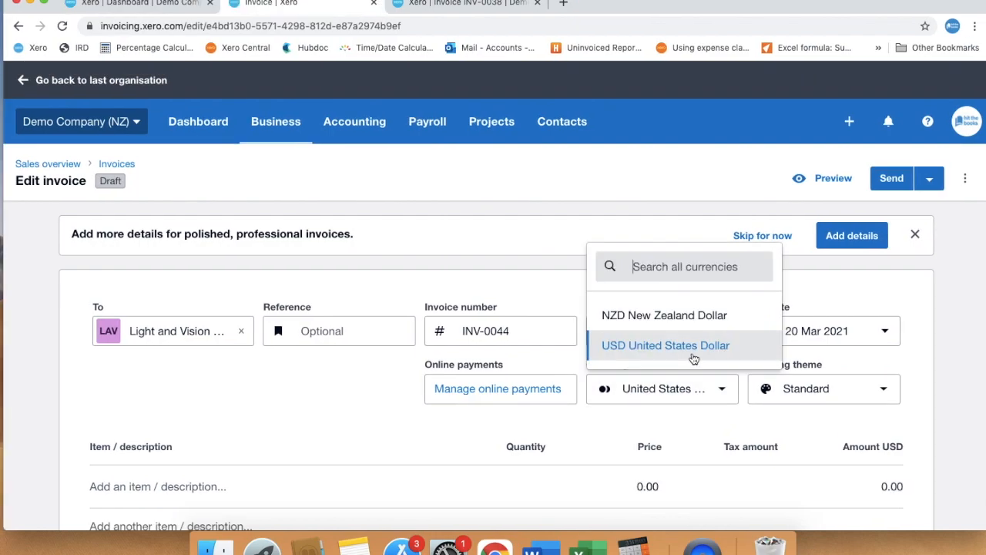
{"action": "left_click", "coordinate": [673, 314]}
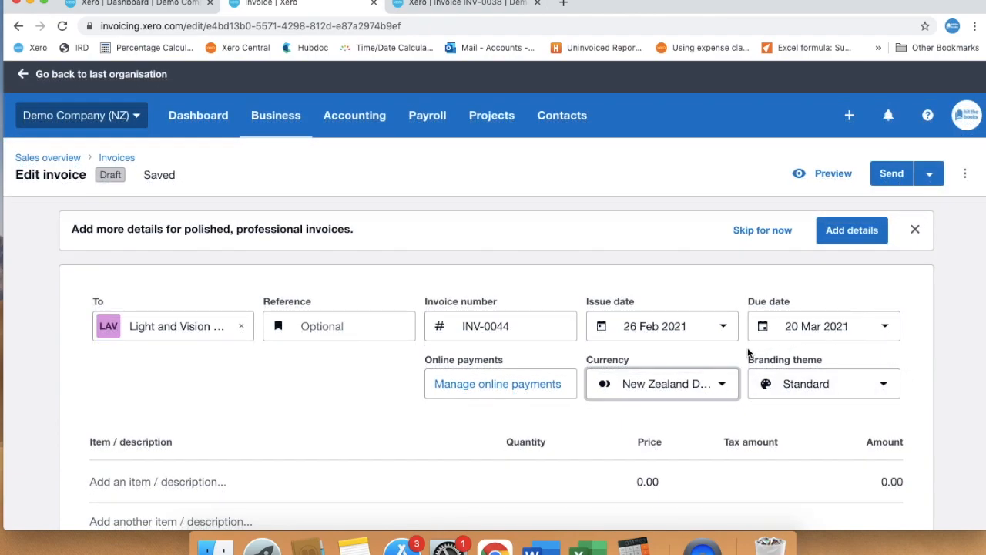
{"action": "scroll", "coordinate": [746, 408], "scroll_direction": "down", "scroll_amount": 3}
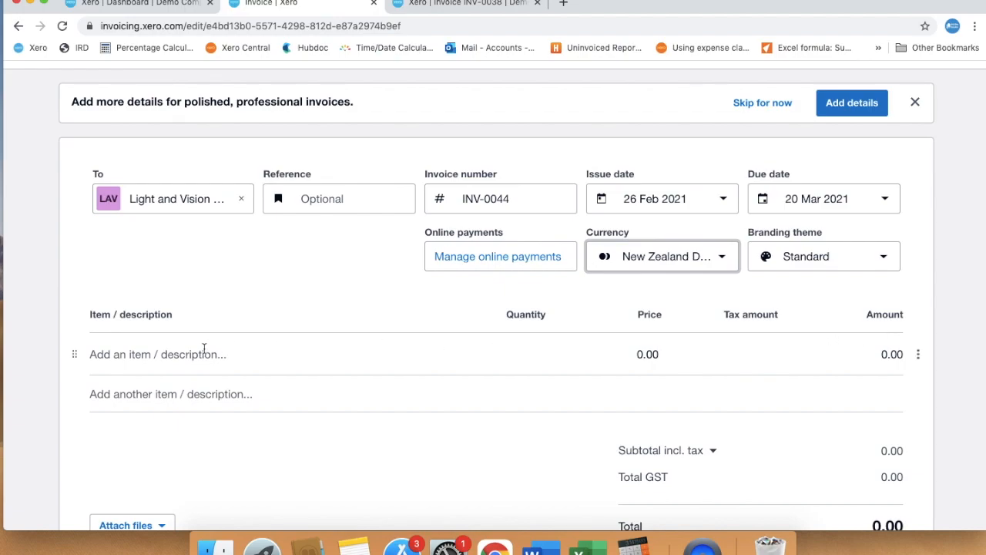
{"action": "left_click", "coordinate": [174, 354]}
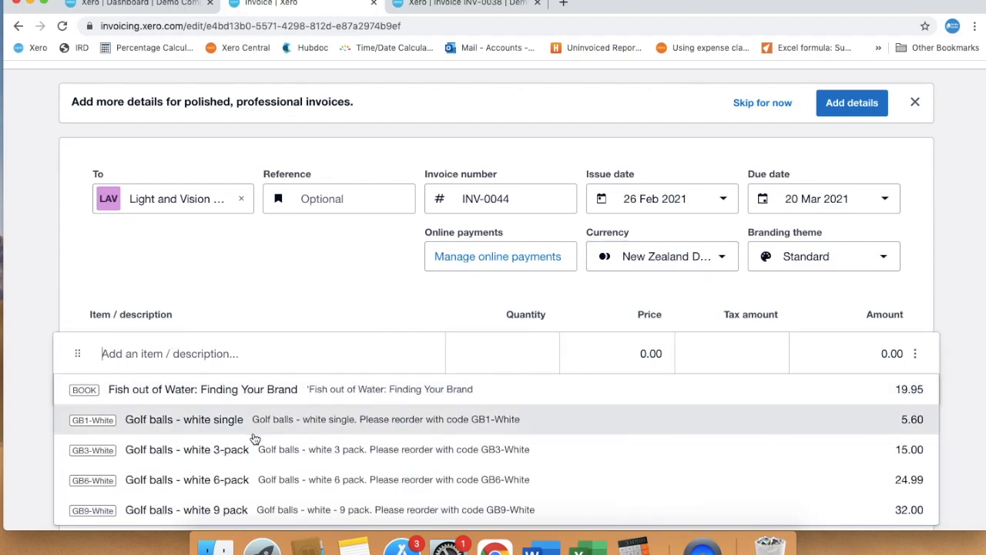
- Open Business > Products and services in a new browser tab
{"action": "scroll", "coordinate": [255, 454], "scroll_direction": "down", "scroll_amount": 2}
{"action": "scroll", "coordinate": [256, 459], "scroll_direction": "down", "scroll_amount": 3}
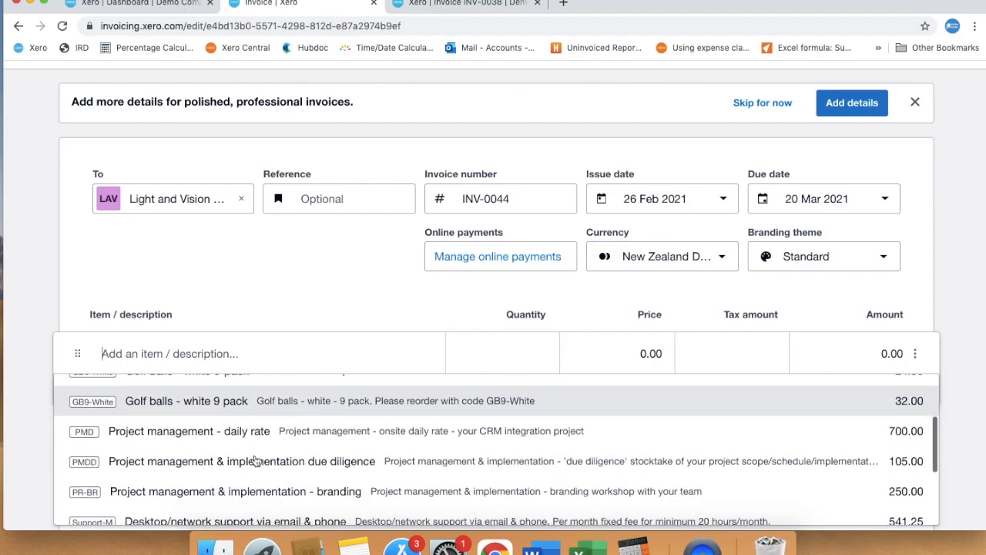
{"action": "scroll", "coordinate": [256, 460], "scroll_direction": "down", "scroll_amount": 1}
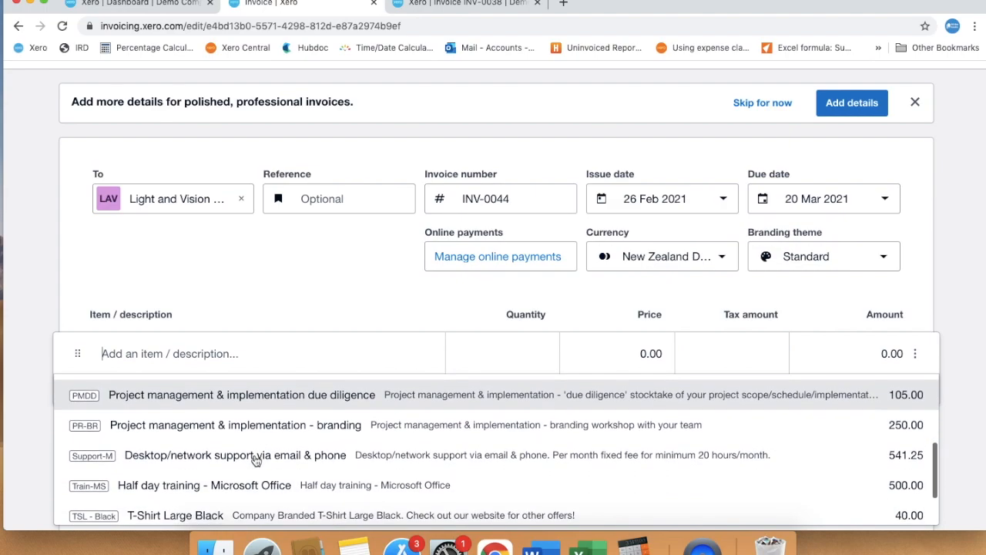
{"action": "scroll", "coordinate": [256, 460], "scroll_direction": "down", "scroll_amount": 1}
{"action": "scroll", "coordinate": [256, 460], "scroll_direction": "up", "scroll_amount": 1}
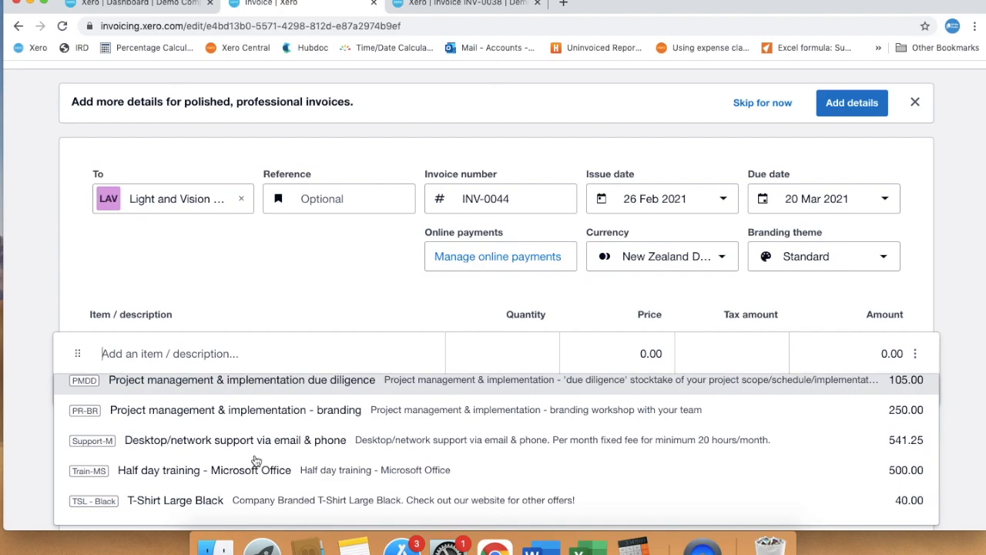
{"action": "scroll", "coordinate": [326, 294], "scroll_direction": "up", "scroll_amount": 3}
{"action": "left_click", "coordinate": [274, 126]}
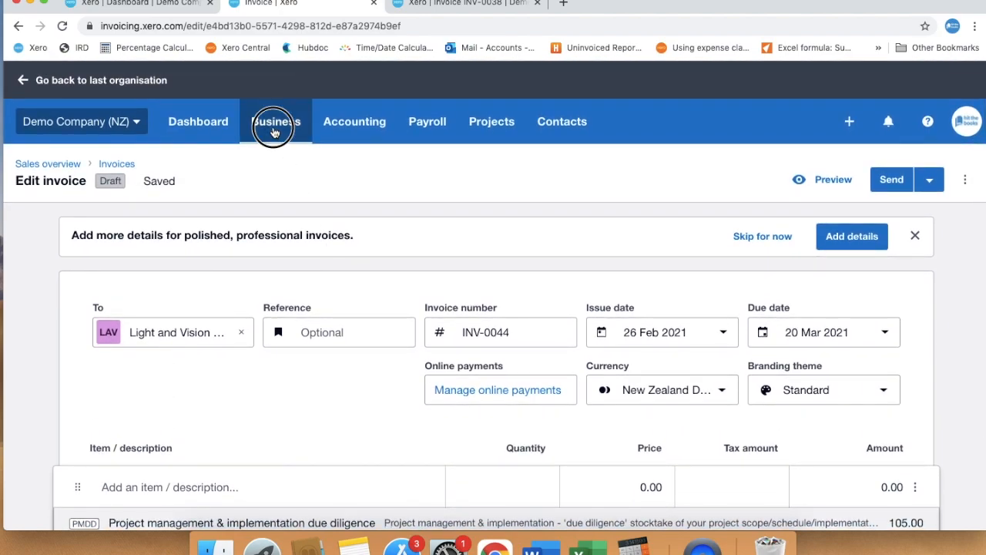
{"action": "right_click", "coordinate": [312, 490]}
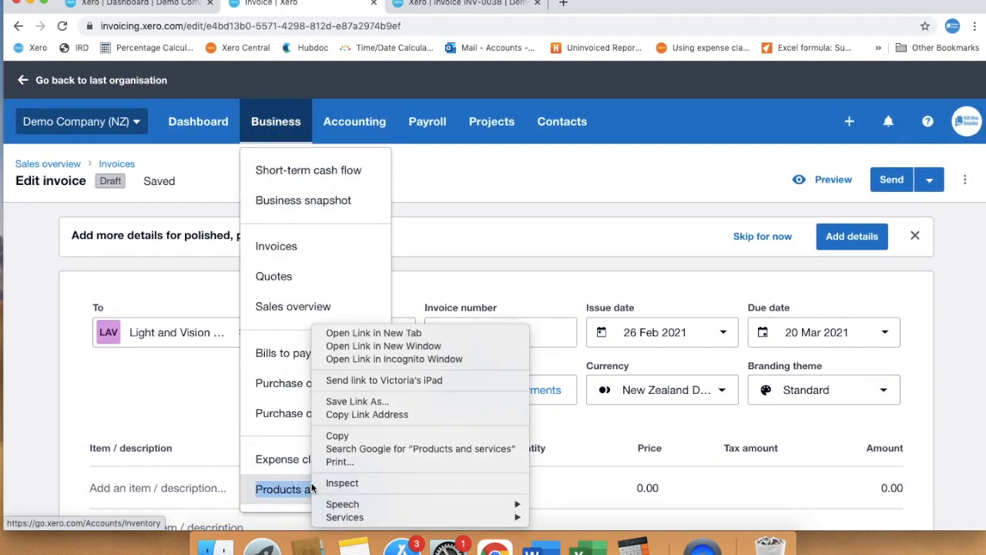
{"action": "left_click", "coordinate": [385, 332]}
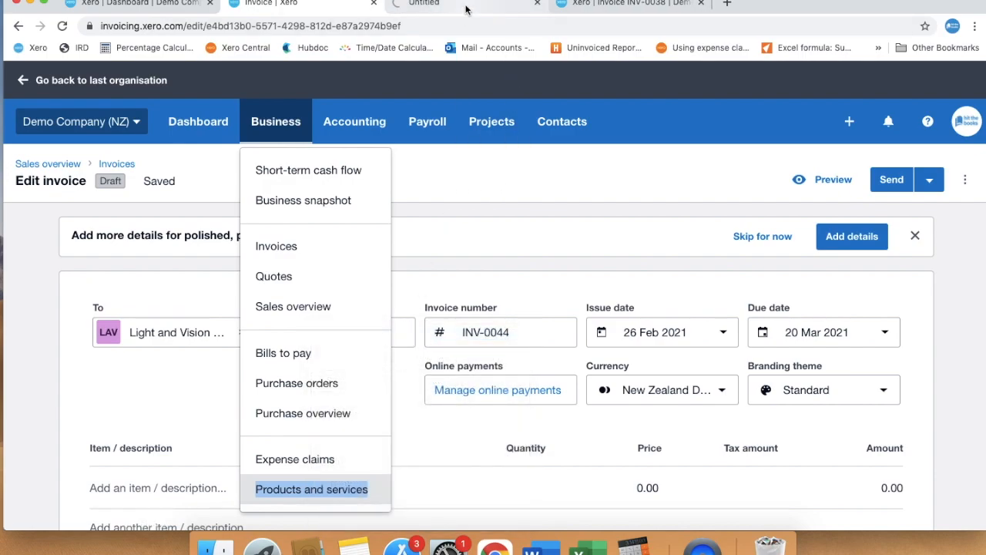
- Look over the saved item codes and prices, then return to the INV-0044 tab
{"action": "left_click", "coordinate": [466, 9]}
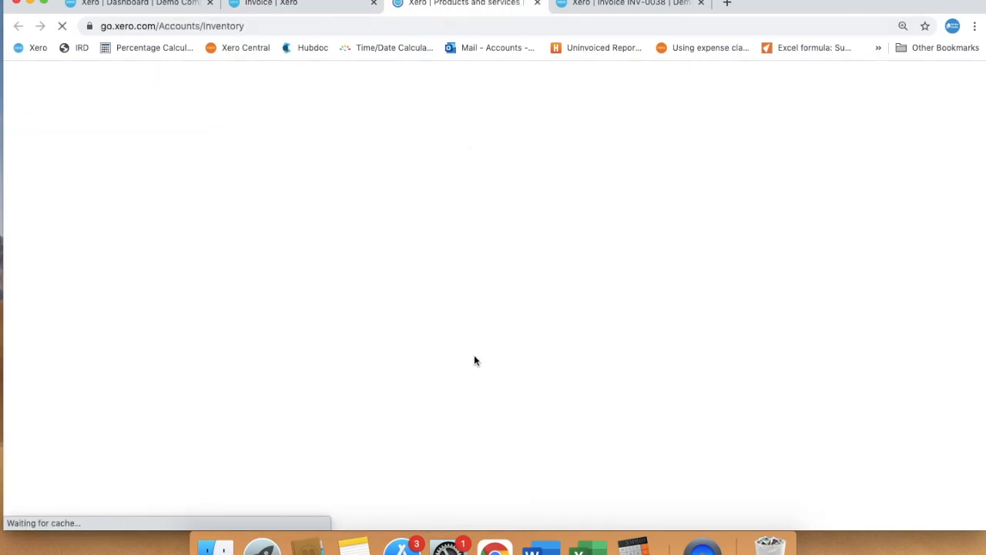
{"action": "scroll", "coordinate": [474, 360], "scroll_direction": "down", "scroll_amount": 2}
{"action": "scroll", "coordinate": [474, 360], "scroll_direction": "down", "scroll_amount": 3}
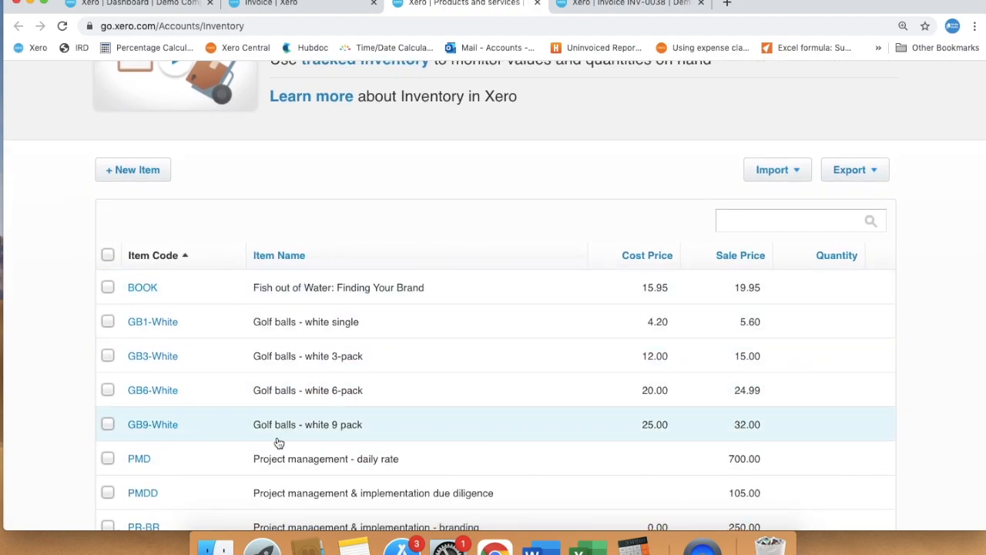
{"action": "scroll", "coordinate": [279, 442], "scroll_direction": "up", "scroll_amount": 5}
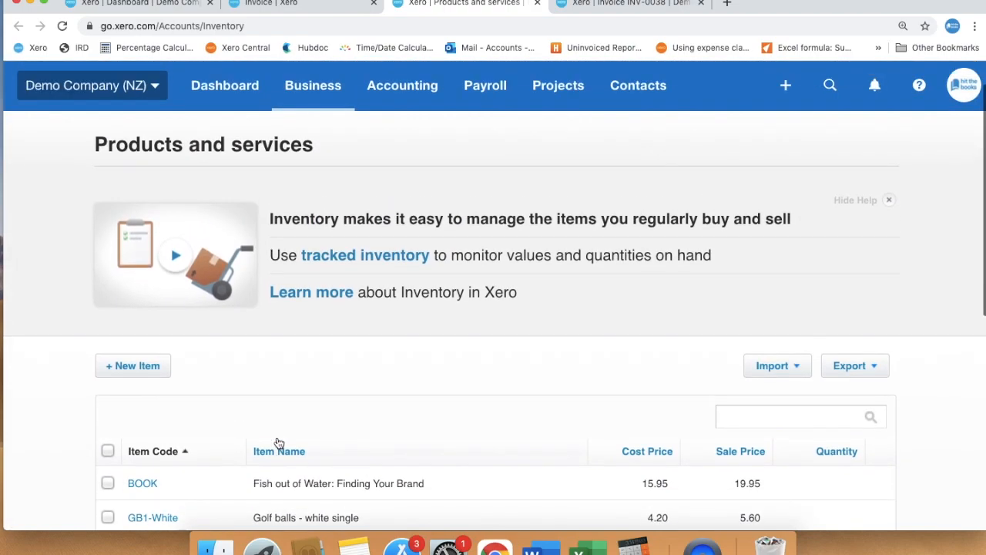
{"action": "left_click", "coordinate": [305, 2]}
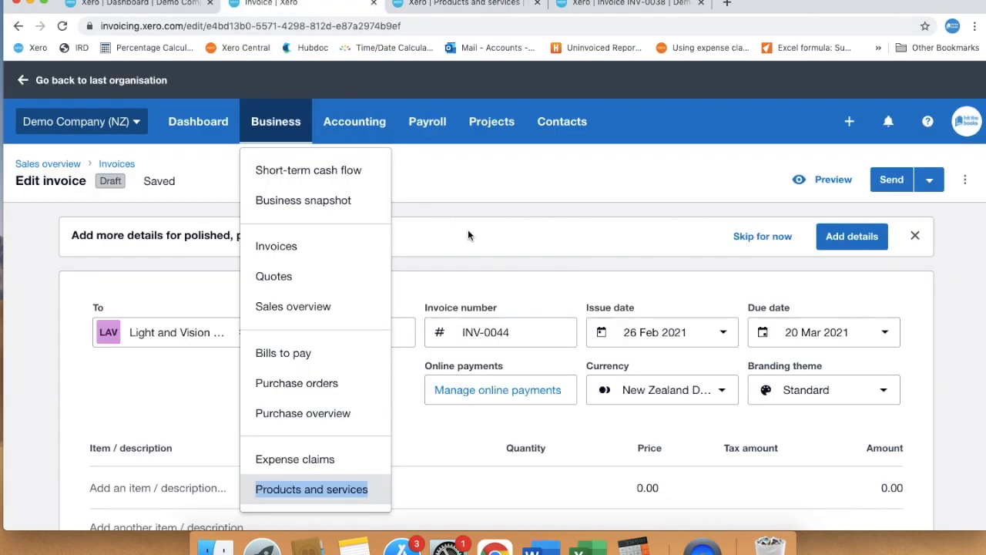
{"action": "scroll", "coordinate": [453, 254], "scroll_direction": "down", "scroll_amount": 2}
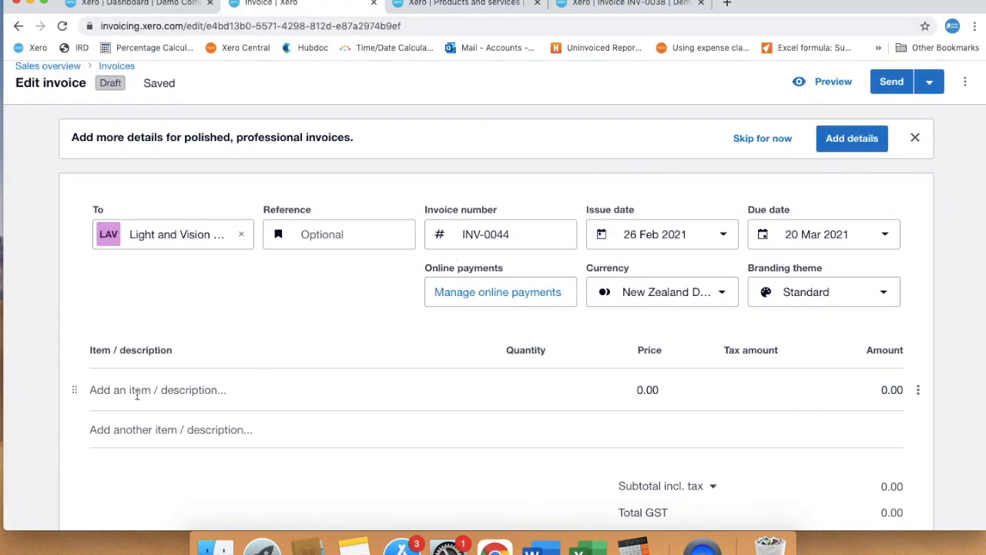
- Add the Desktop/network support via email & phone item as the first line
{"action": "left_click", "coordinate": [137, 393]}
{"action": "type", "text": "desk"}
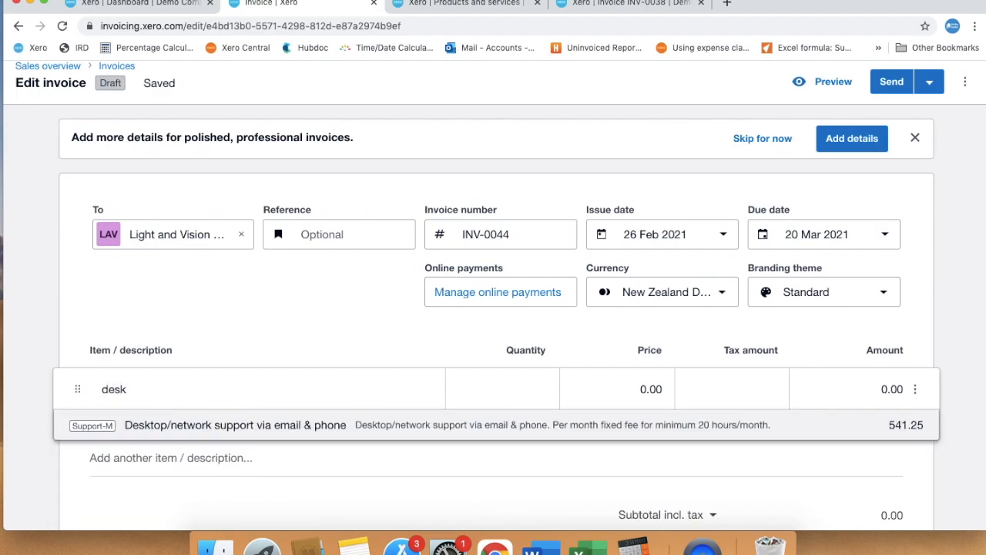
{"action": "left_click", "coordinate": [236, 424]}
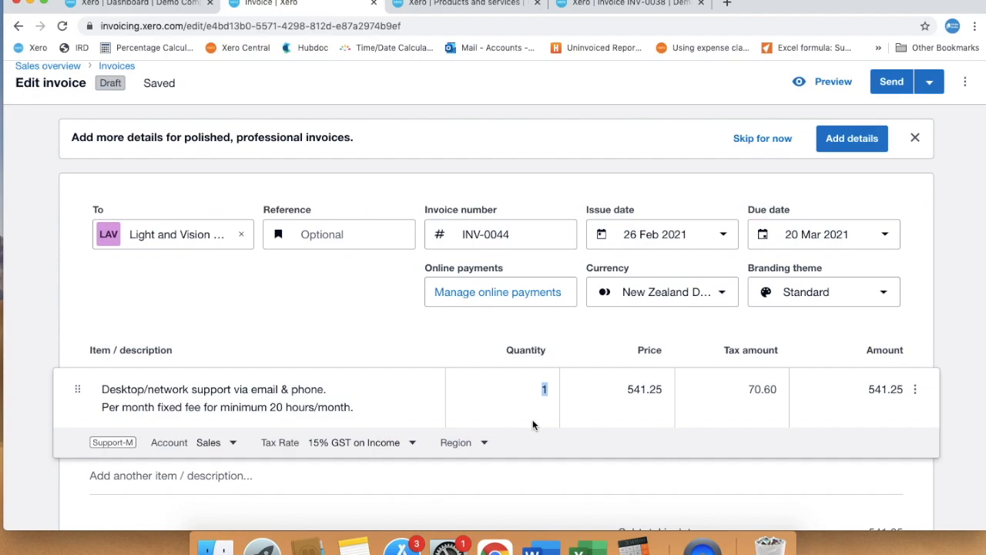
- Keep Sales account and 15% GST on Income with no region, and finish the line
{"action": "left_click", "coordinate": [232, 444]}
{"action": "left_click", "coordinate": [232, 444]}
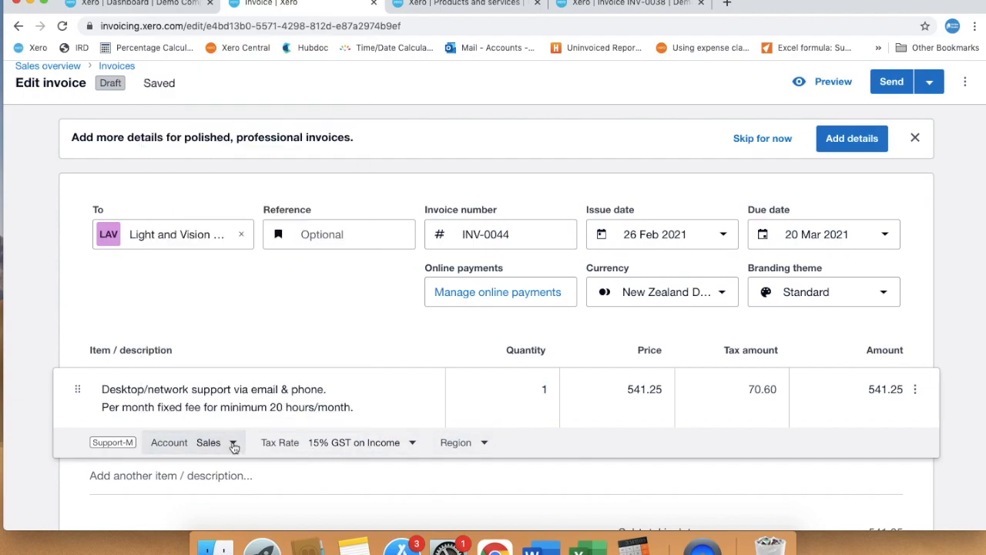
{"action": "left_click", "coordinate": [413, 446]}
{"action": "left_click", "coordinate": [413, 446]}
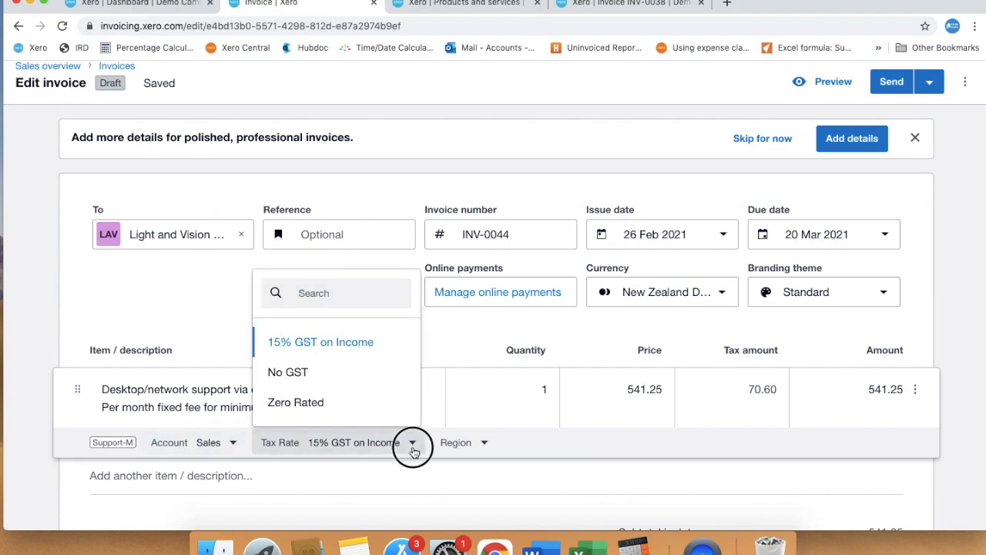
{"action": "left_click", "coordinate": [485, 447]}
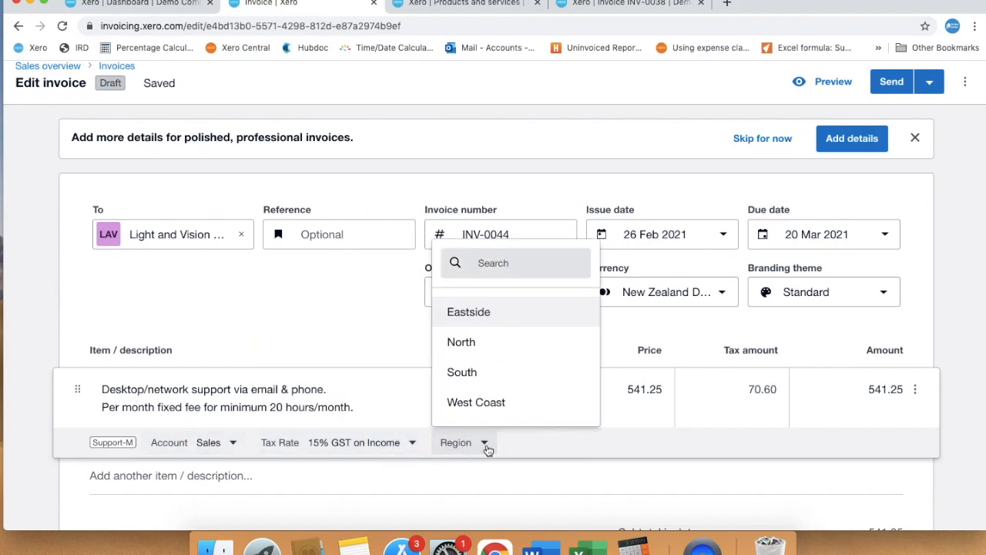
{"action": "left_click", "coordinate": [486, 446]}
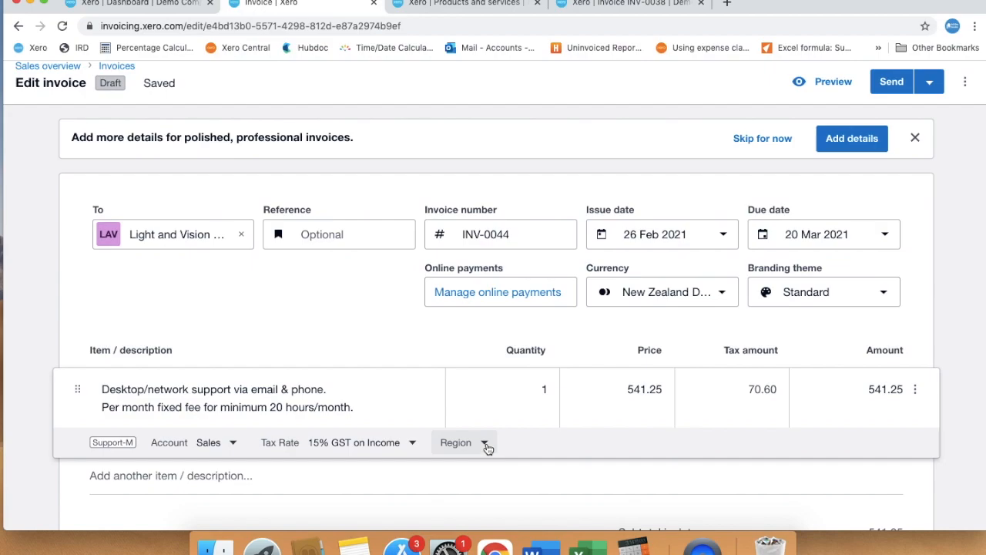
{"action": "left_click", "coordinate": [469, 352]}
{"action": "scroll", "coordinate": [468, 352], "scroll_direction": "down", "scroll_amount": 4}
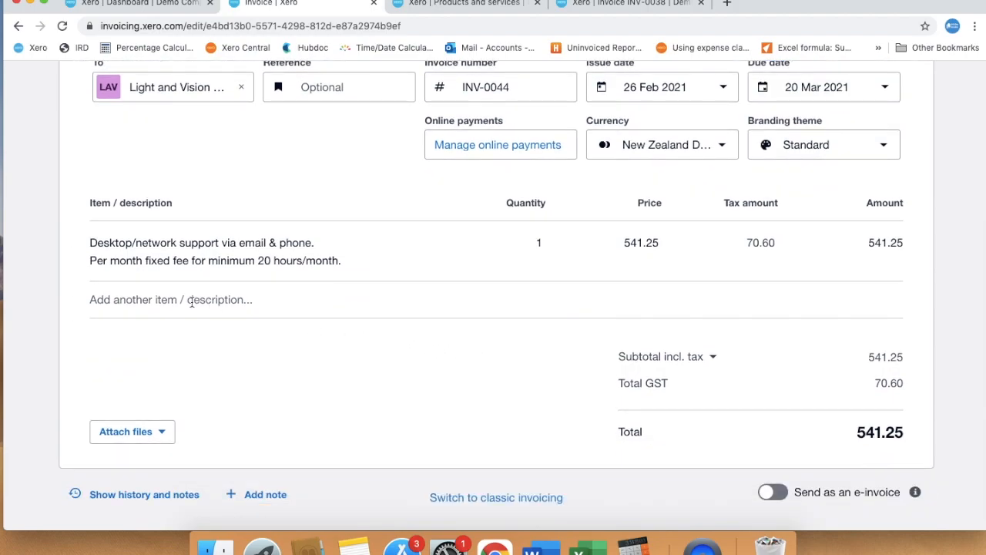
- Add a 'Monthly Microsoft Office Subscription' line coded to 260 Other Revenue, quantity 1 at 150.00
{"action": "left_click", "coordinate": [191, 302]}
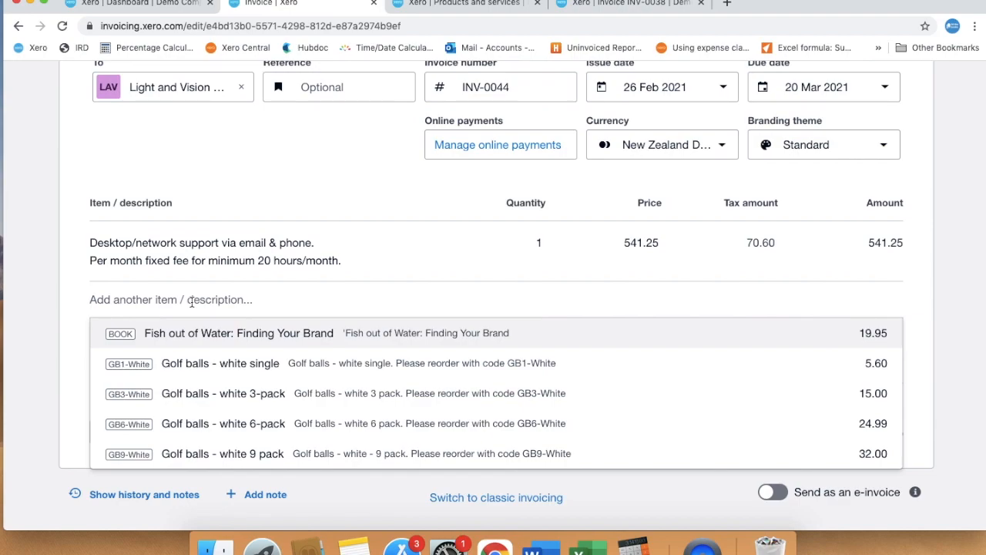
{"action": "type", "text": "M"}
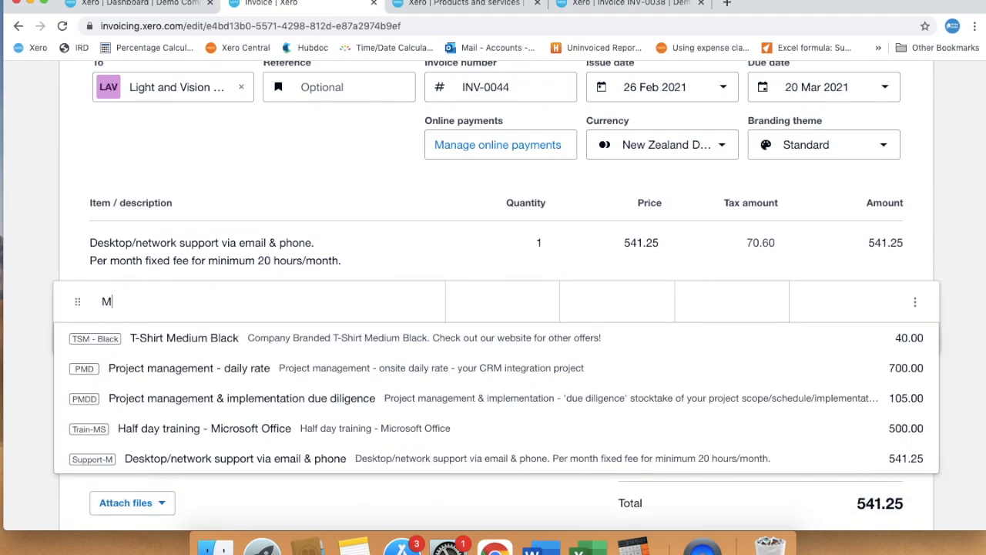
{"action": "type", "text": "onthly Microsoft Off"}
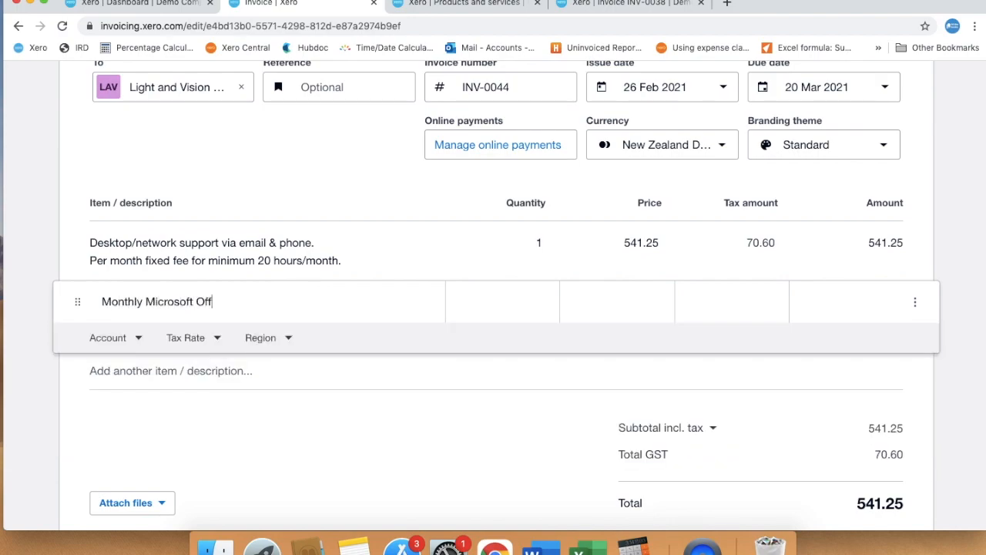
{"action": "type", "text": "ice Subscription"}
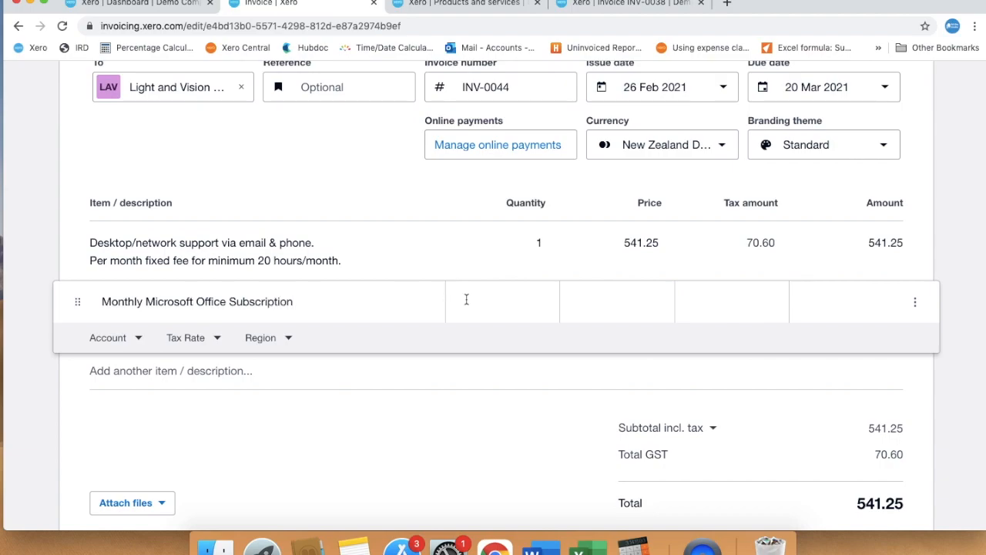
{"action": "left_click", "coordinate": [128, 340]}
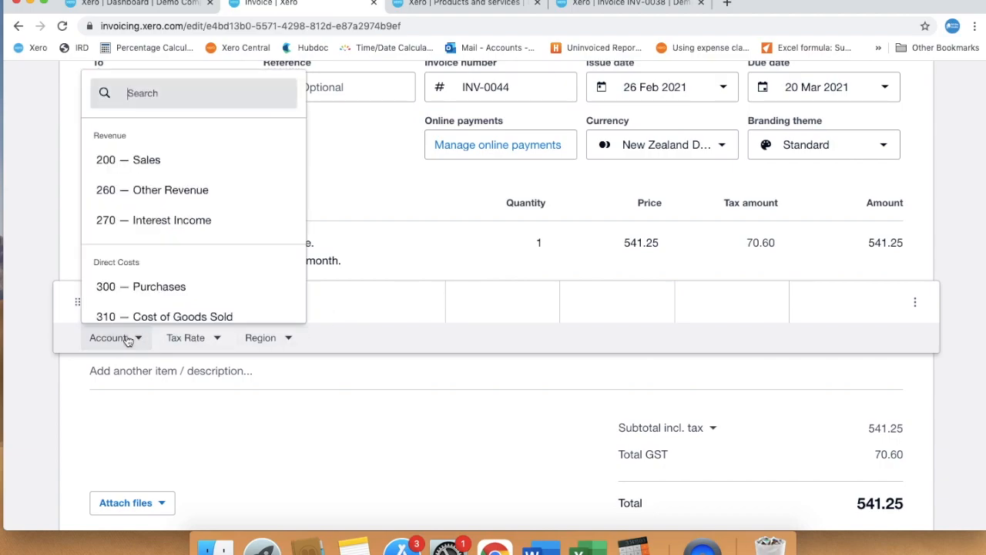
{"action": "left_click", "coordinate": [219, 193]}
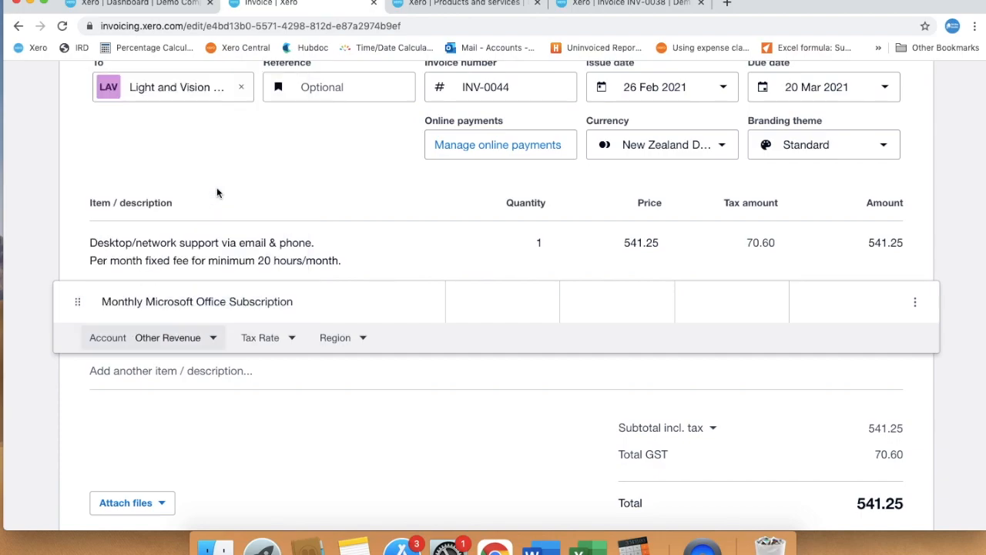
{"action": "left_click", "coordinate": [292, 337]}
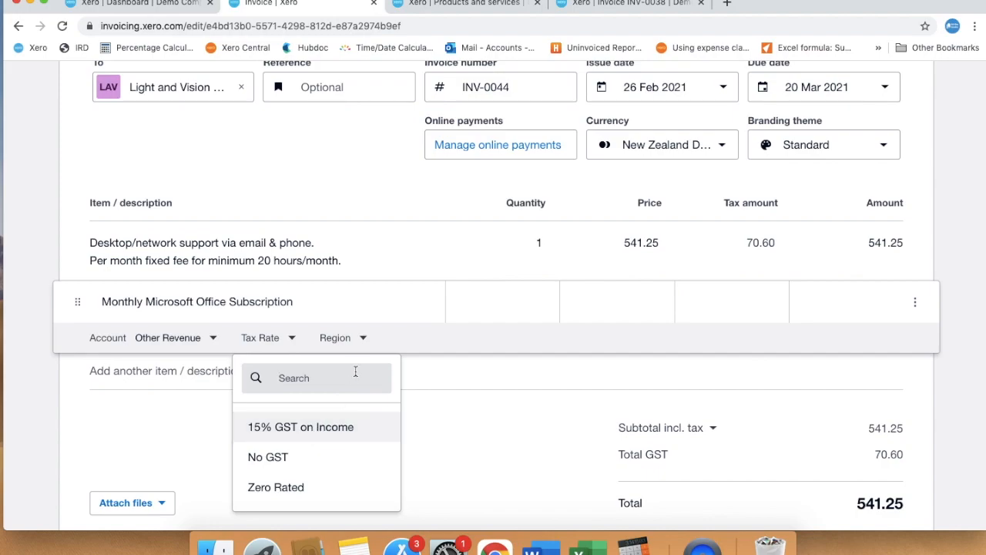
{"action": "left_click", "coordinate": [515, 300]}
{"action": "type", "text": "1"}
{"action": "left_click", "coordinate": [638, 301]}
{"action": "type", "text": "150"}
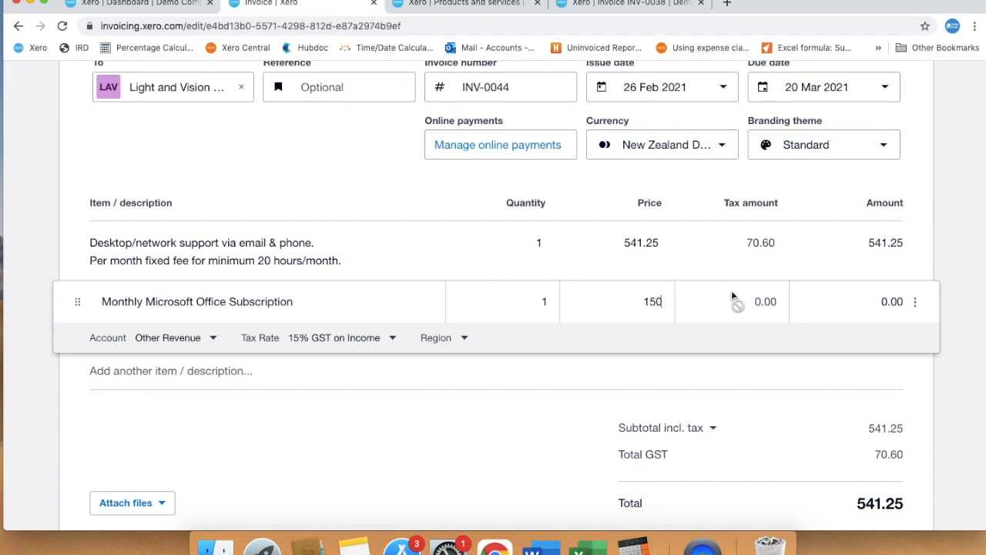
{"action": "left_click", "coordinate": [756, 294]}
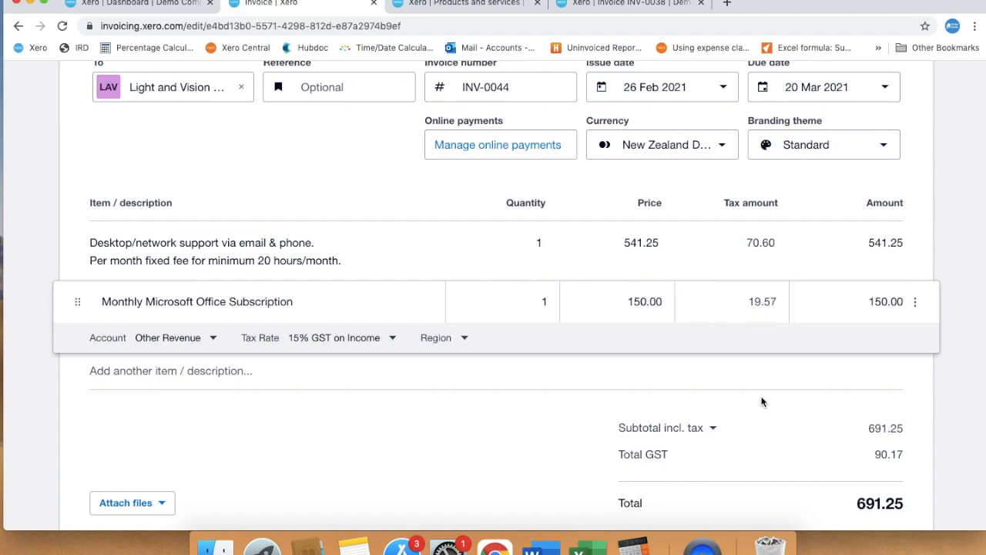
{"action": "left_click", "coordinate": [493, 412]}
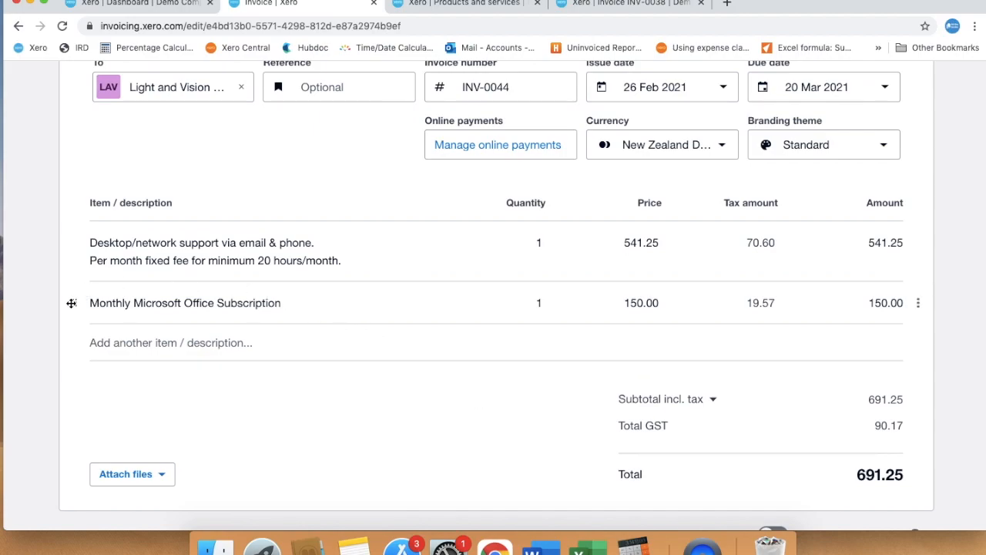
- Move the Monthly Microsoft Office Subscription line above the Desktop/network support line
{"action": "left_click_drag", "start_coordinate": [74, 303], "coordinate": [73, 239]}
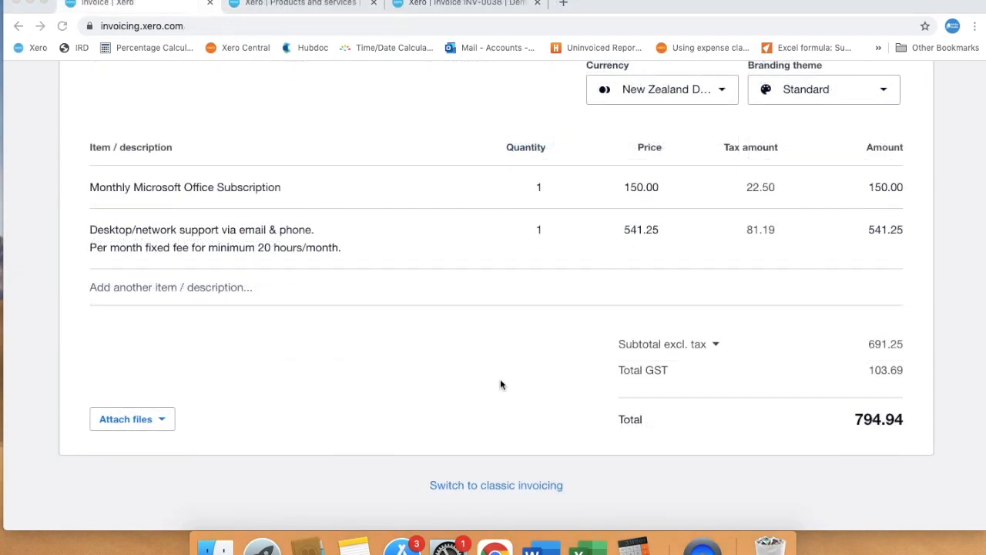
- Add the Half day training - Microsoft Office item at 500.00 with a 25.00 discount
{"action": "left_click", "coordinate": [155, 282]}
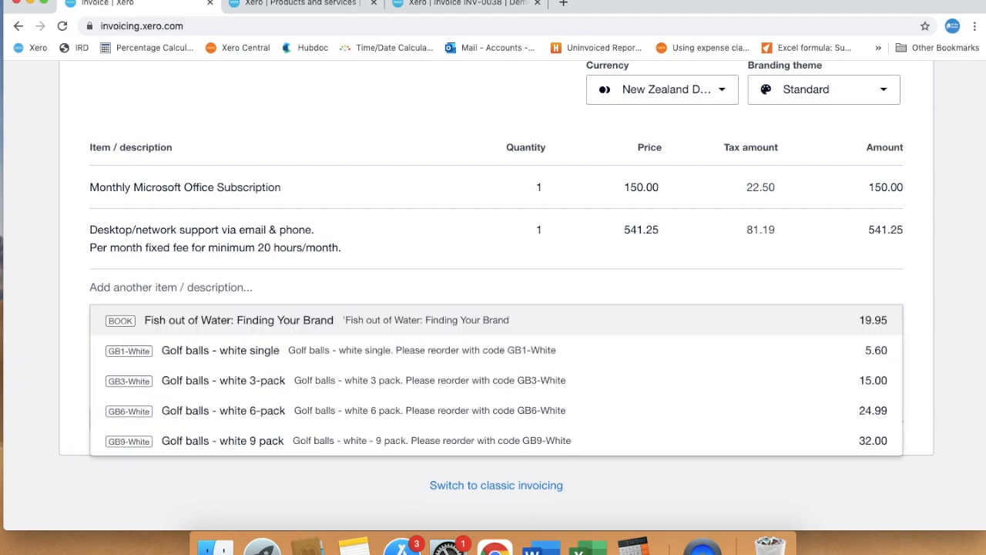
{"action": "type", "text": "micro"}
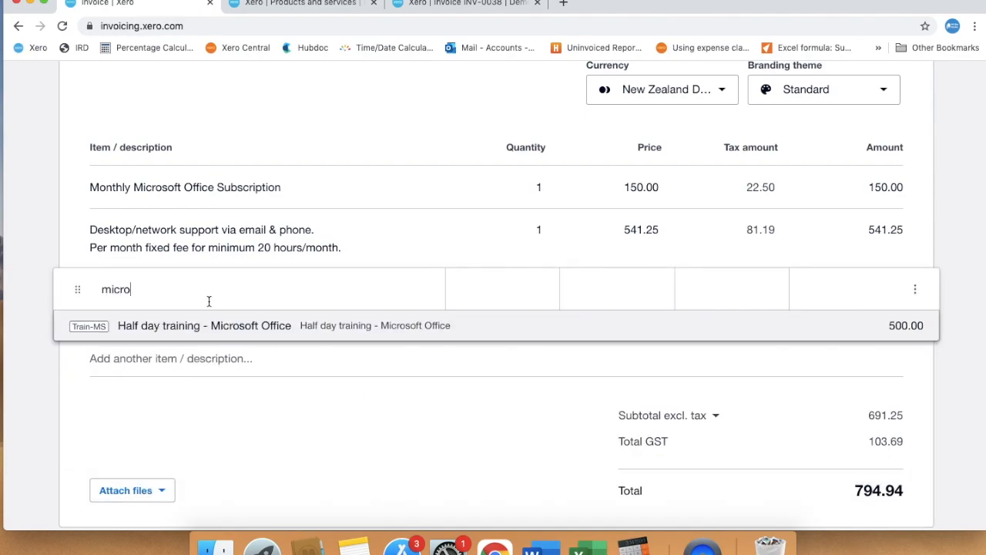
{"action": "left_click", "coordinate": [223, 324]}
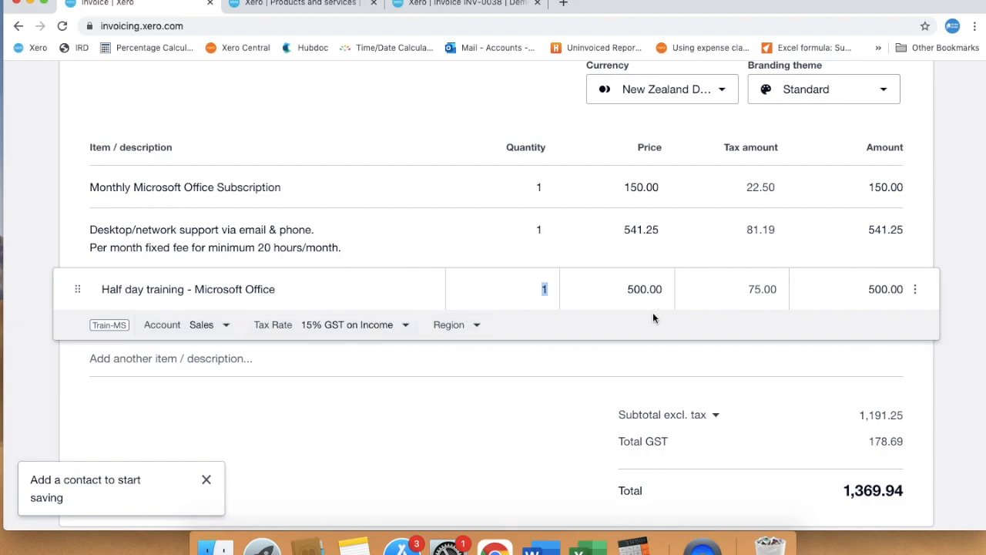
{"action": "left_click", "coordinate": [916, 289]}
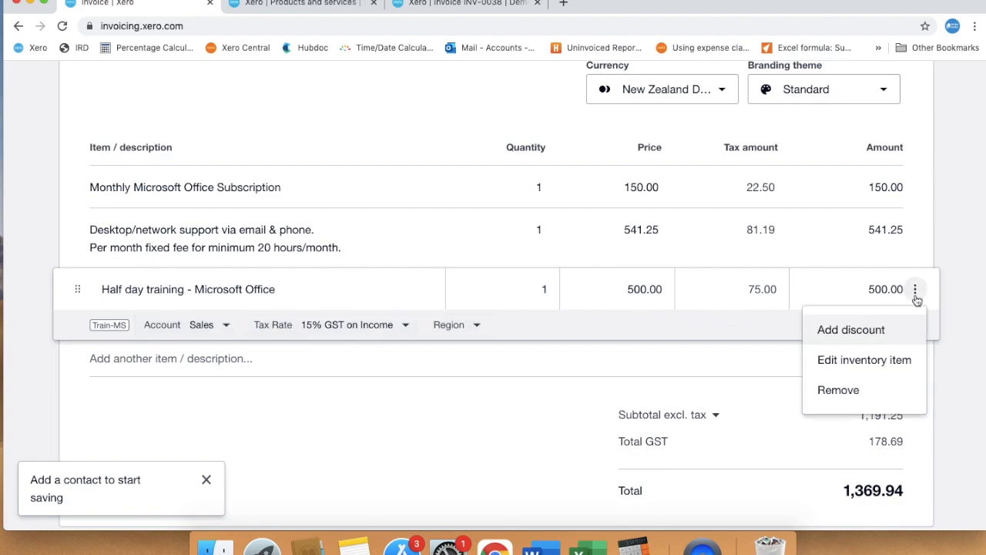
{"action": "left_click", "coordinate": [879, 331]}
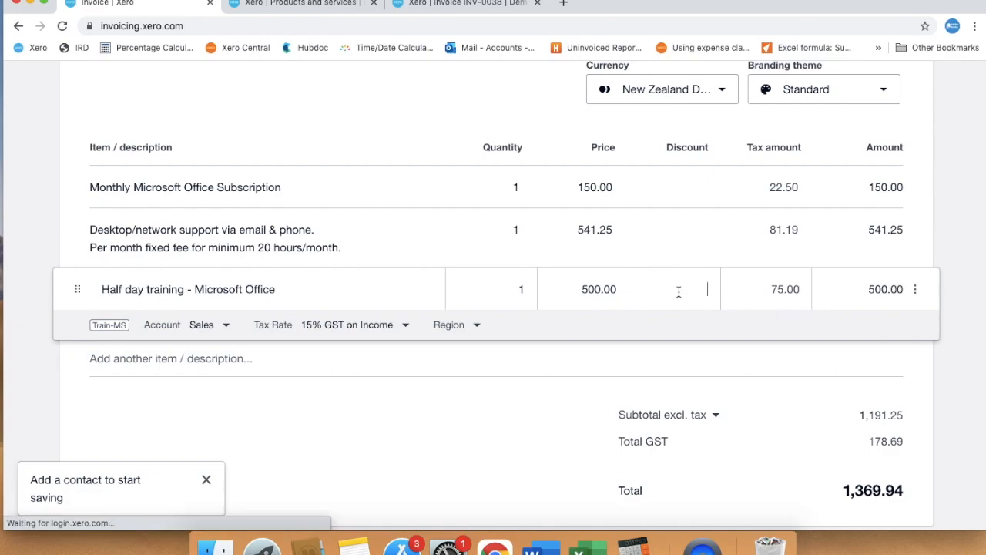
{"action": "type", "text": "25"}
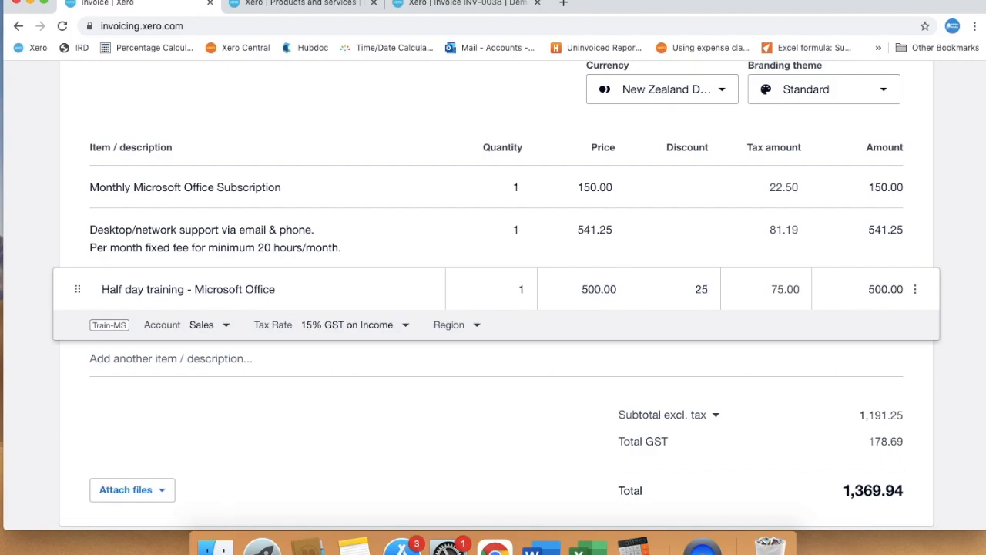
{"action": "left_click", "coordinate": [833, 290]}
{"action": "left_click", "coordinate": [836, 356]}
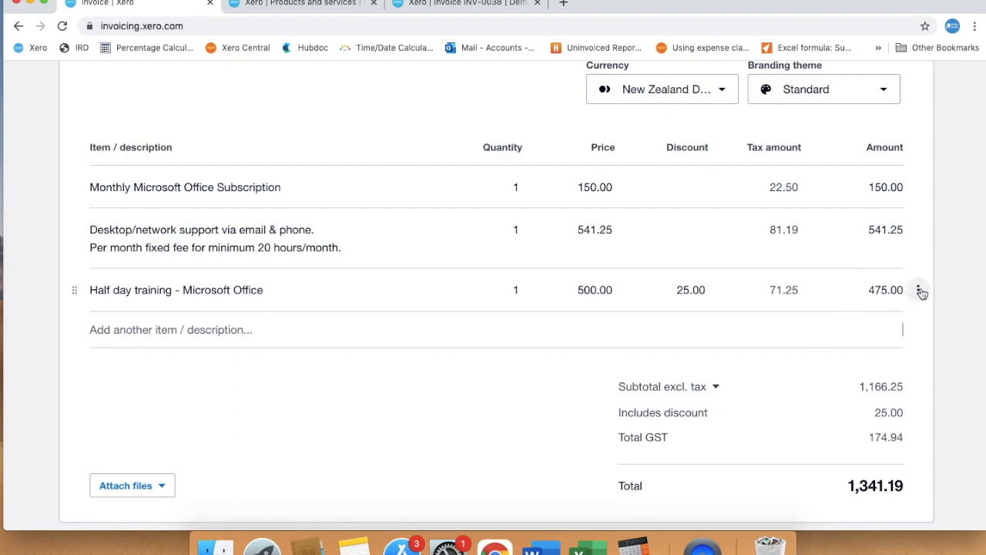
- Remove the Half day training - Microsoft Office line from INV-0044
{"action": "left_click", "coordinate": [920, 290]}
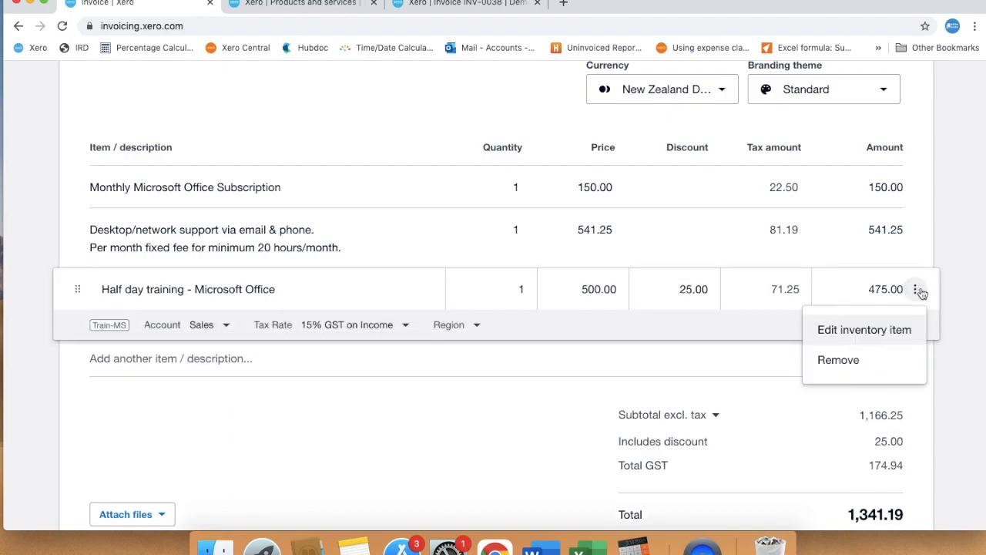
{"action": "left_click", "coordinate": [838, 360]}
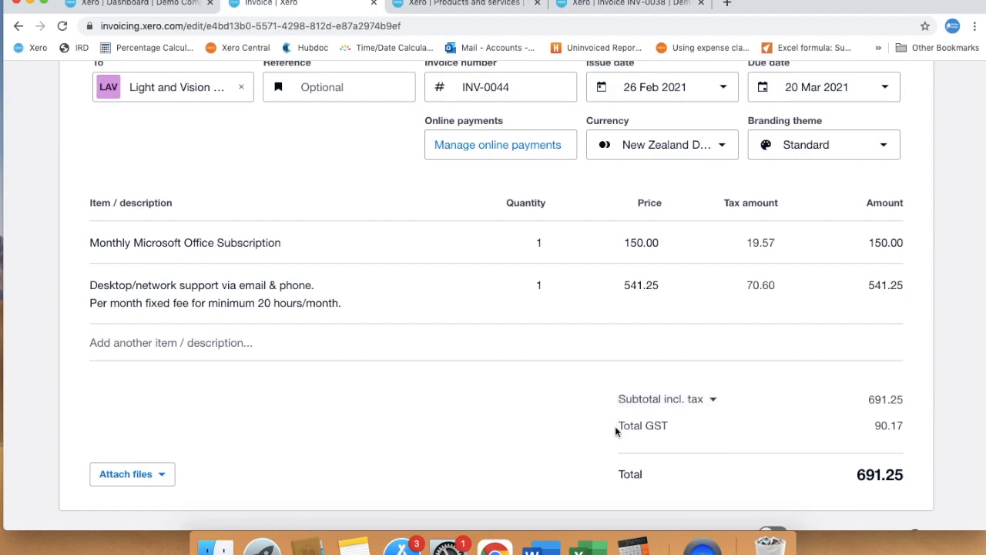
- Set the invoice amounts to Excluding tax, giving GST 103.69 and a 794.94 total
{"action": "left_click", "coordinate": [714, 400]}
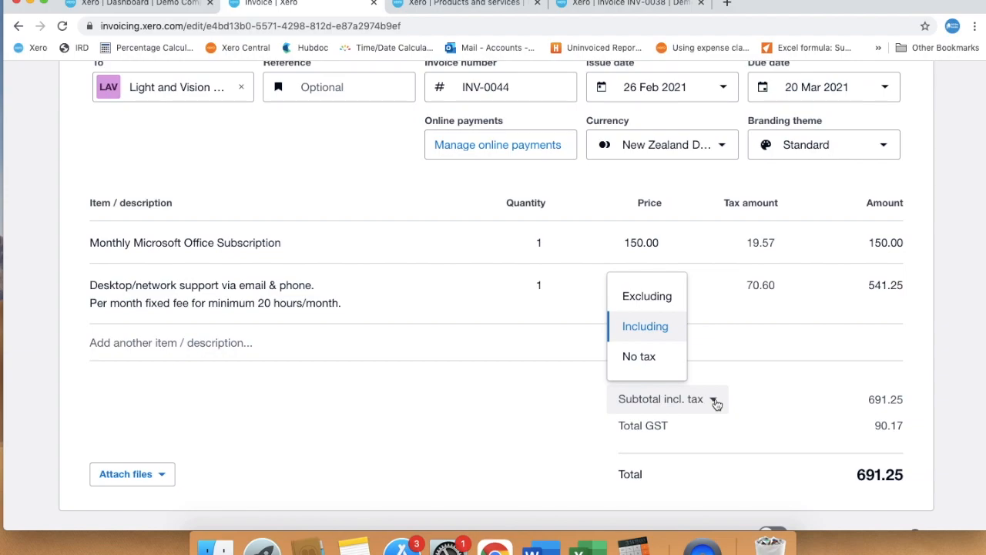
{"action": "left_click", "coordinate": [659, 304]}
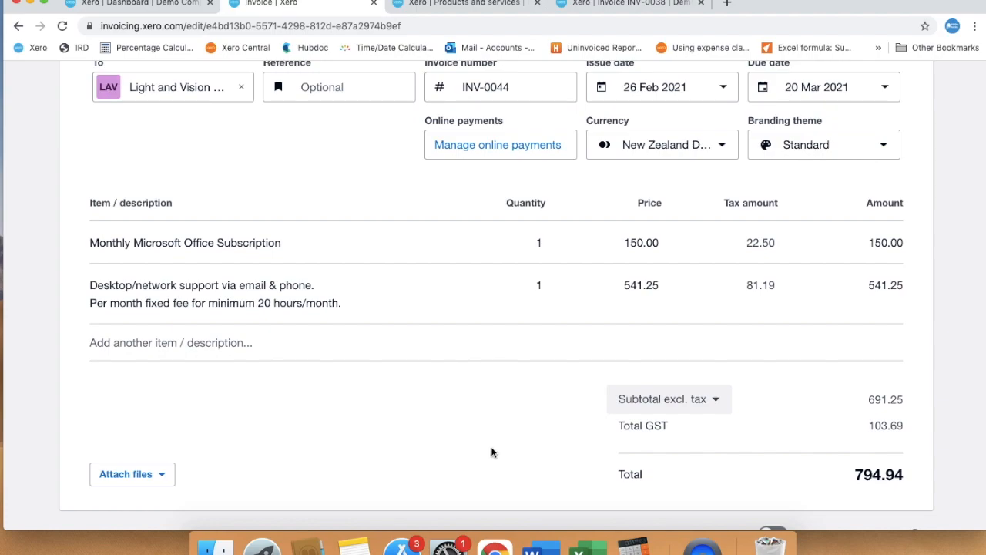
{"action": "scroll", "coordinate": [491, 449], "scroll_direction": "up", "scroll_amount": 5}
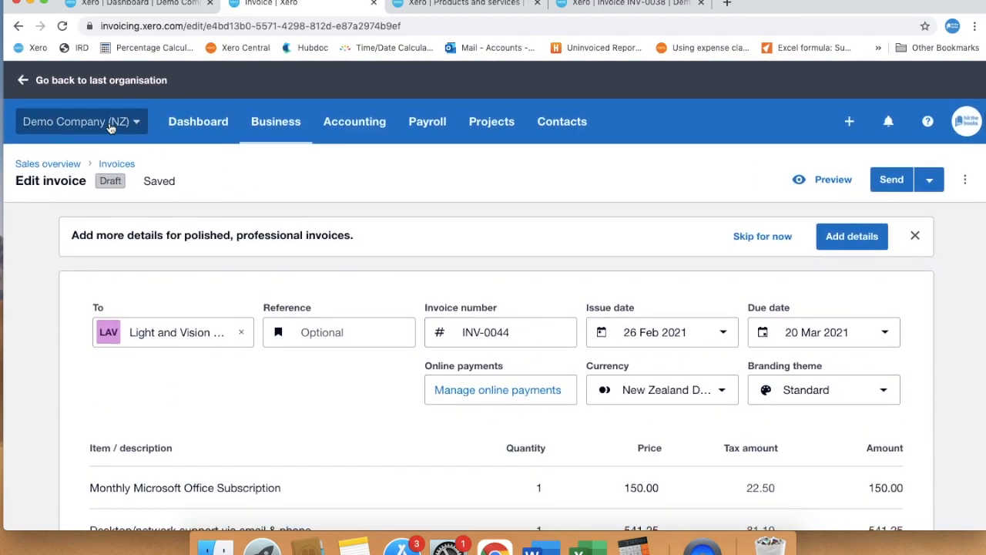
- Open Demo Company's Advanced > Financial settings page in a new tab
{"action": "left_click", "coordinate": [111, 128]}
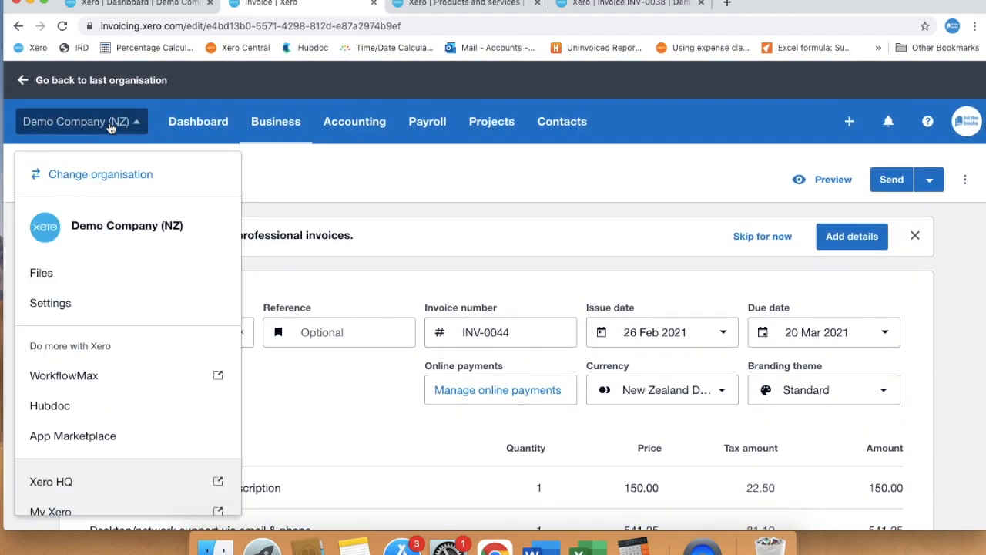
{"action": "right_click", "coordinate": [54, 311]}
{"action": "left_click", "coordinate": [144, 313]}
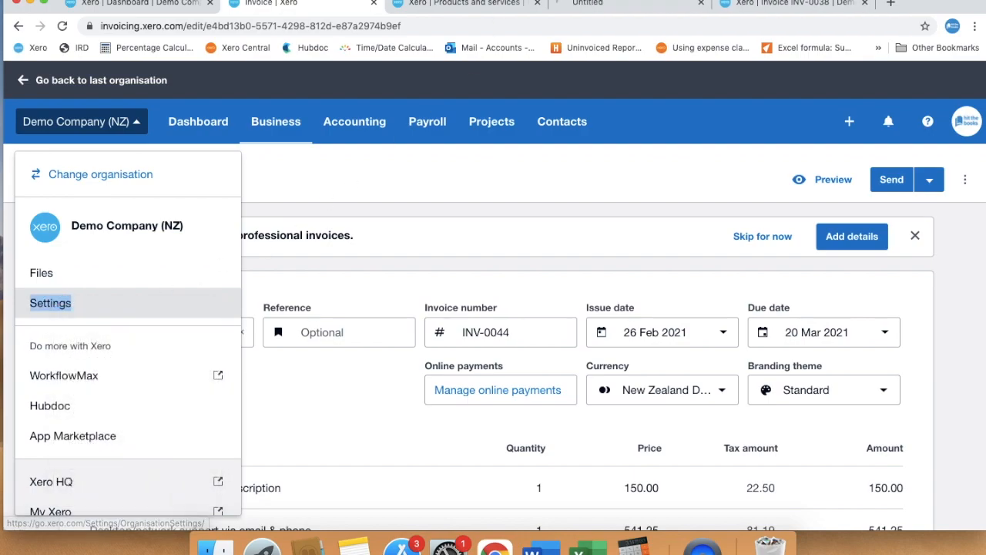
{"action": "left_click", "coordinate": [619, 6]}
{"action": "scroll", "coordinate": [521, 331], "scroll_direction": "down", "scroll_amount": 5}
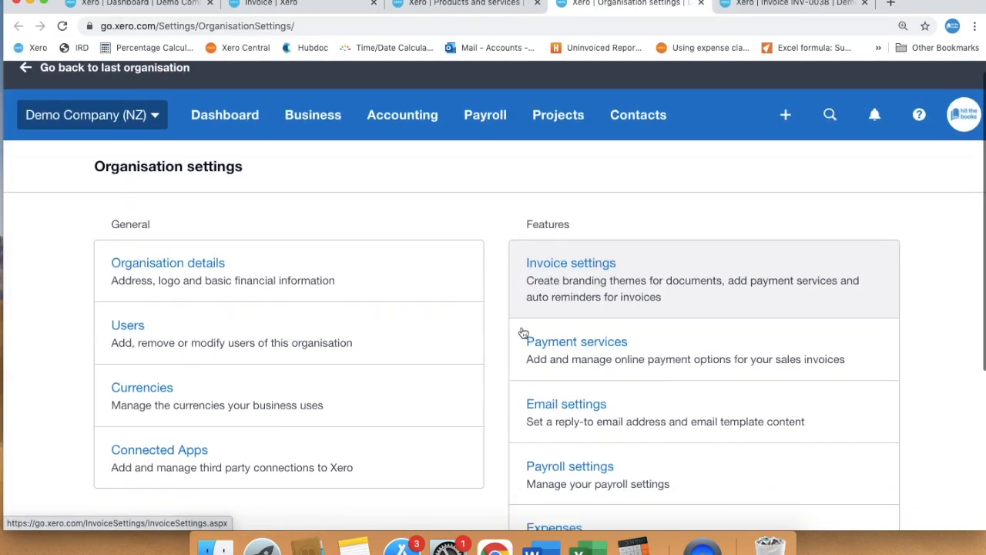
{"action": "left_click", "coordinate": [509, 483]}
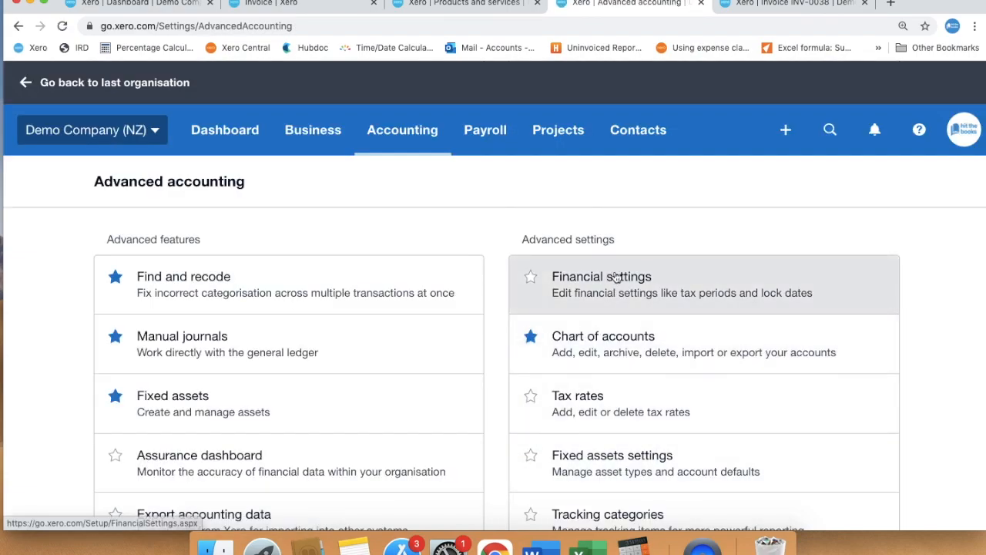
{"action": "left_click", "coordinate": [616, 278]}
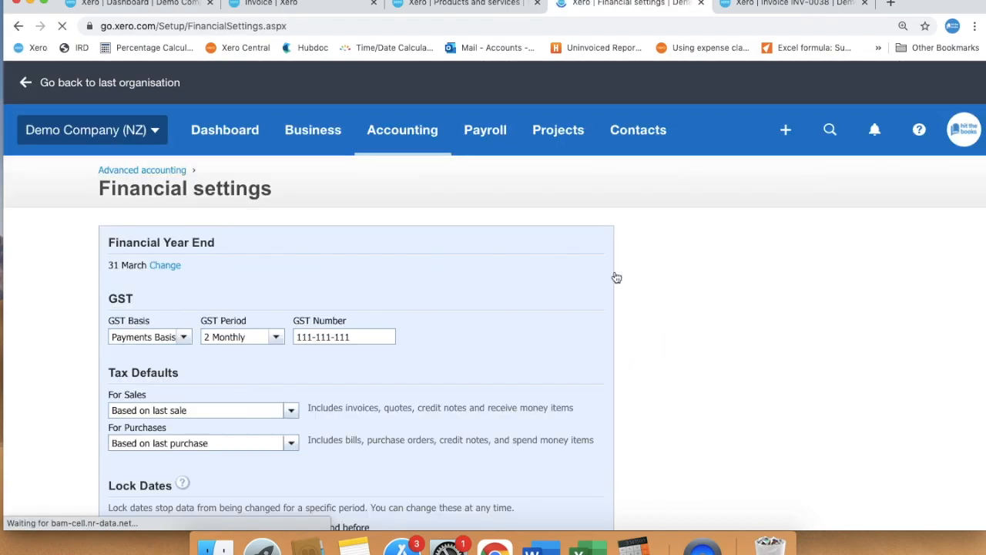
{"action": "scroll", "coordinate": [458, 298], "scroll_direction": "down", "scroll_amount": 3}
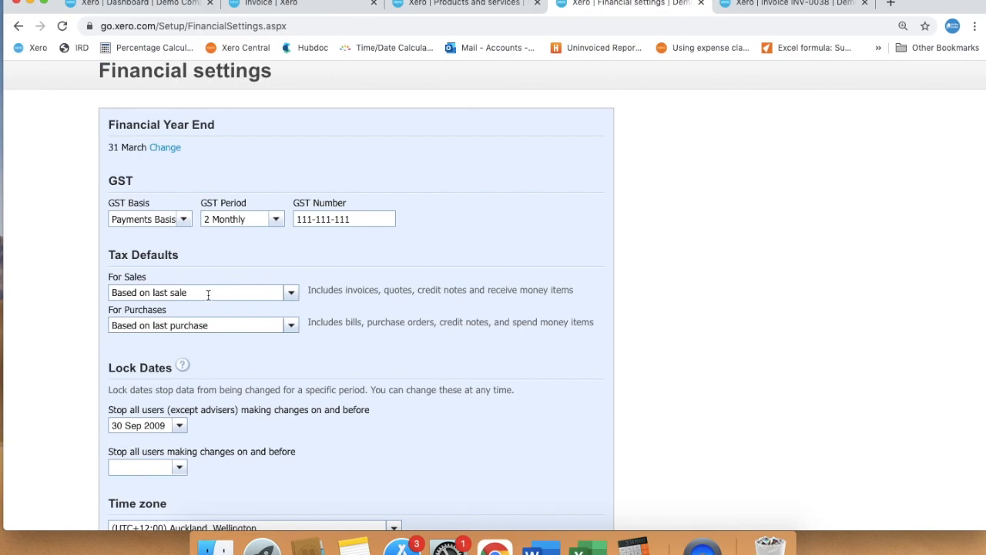
- Default sales to Tax exclusive, save the financial settings, and return to the Dashboard
{"action": "left_click", "coordinate": [291, 294]}
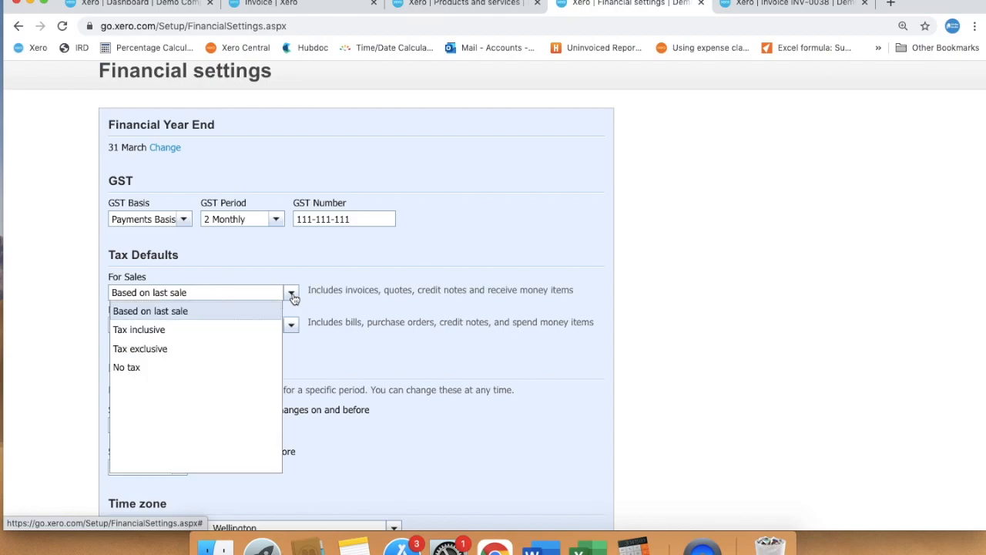
{"action": "left_click", "coordinate": [240, 349]}
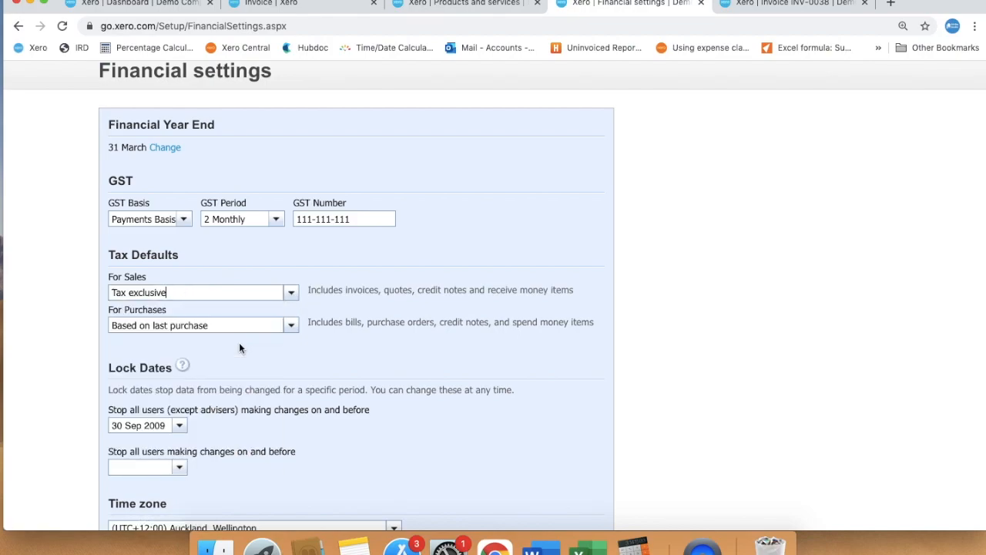
{"action": "scroll", "coordinate": [410, 359], "scroll_direction": "down", "scroll_amount": 3}
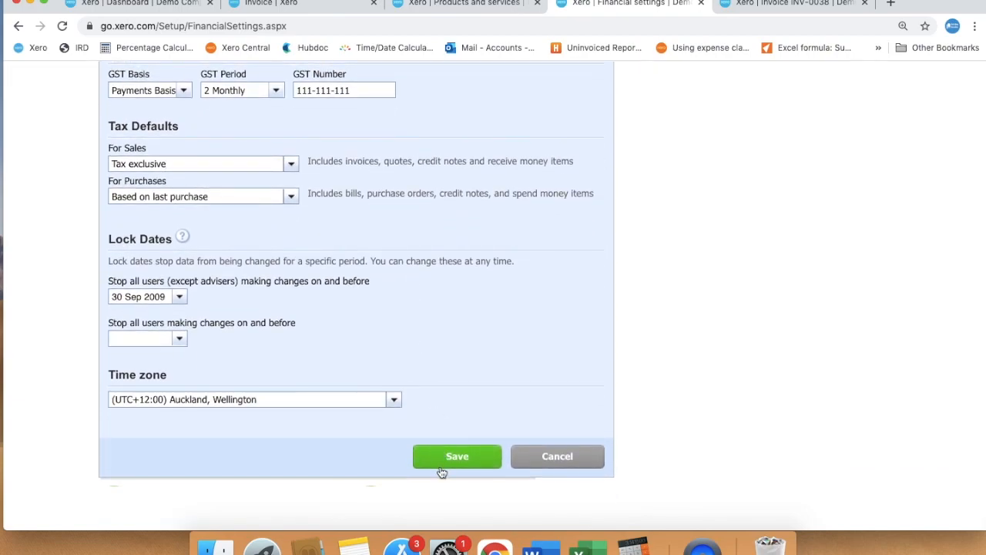
{"action": "left_click", "coordinate": [444, 462]}
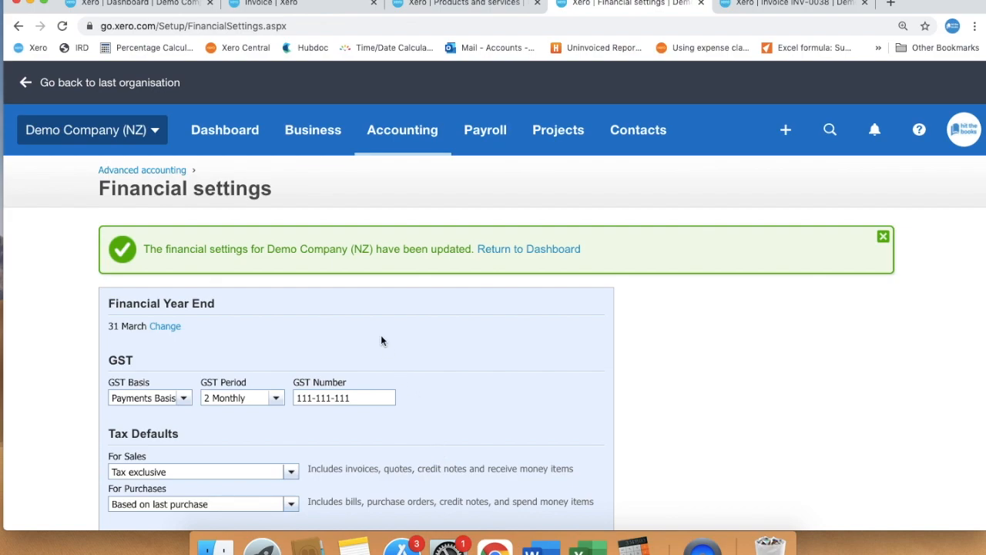
{"action": "left_click", "coordinate": [177, 11]}
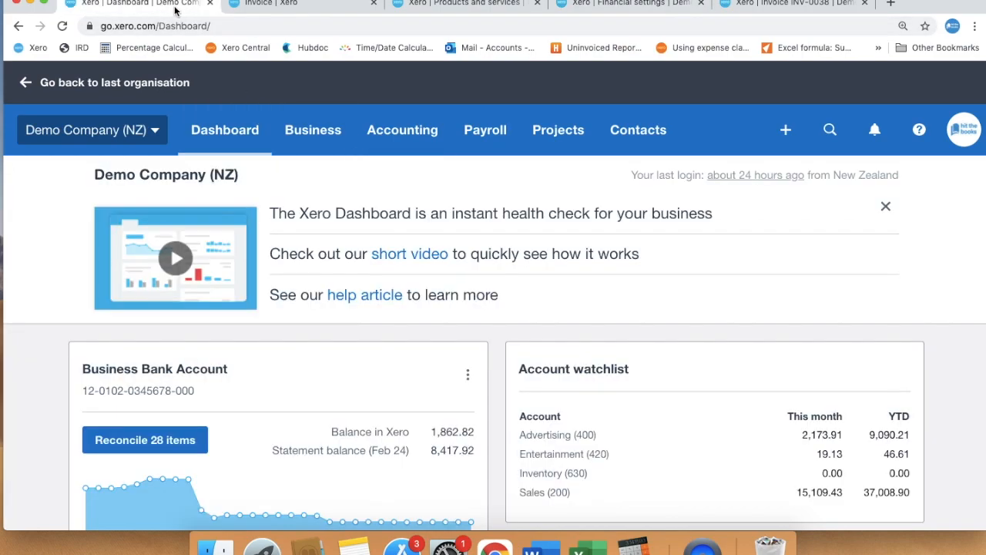
- Return to draft INV-0044 and confirm amounts stay Excluding tax, totalling 794.94
{"action": "left_click", "coordinate": [266, 6]}
{"action": "left_click", "coordinate": [501, 301]}
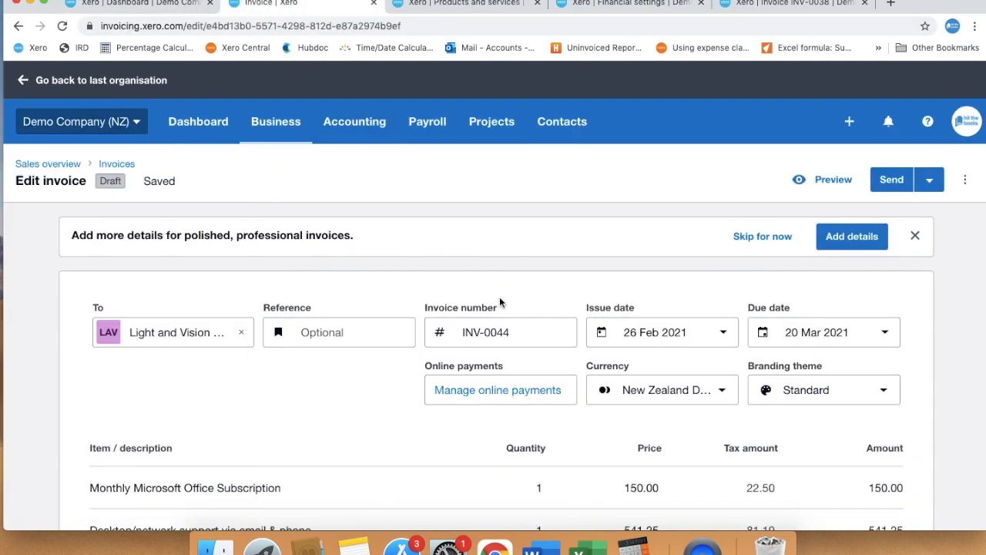
{"action": "scroll", "coordinate": [499, 302], "scroll_direction": "down", "scroll_amount": 3}
{"action": "scroll", "coordinate": [499, 302], "scroll_direction": "down", "scroll_amount": 5}
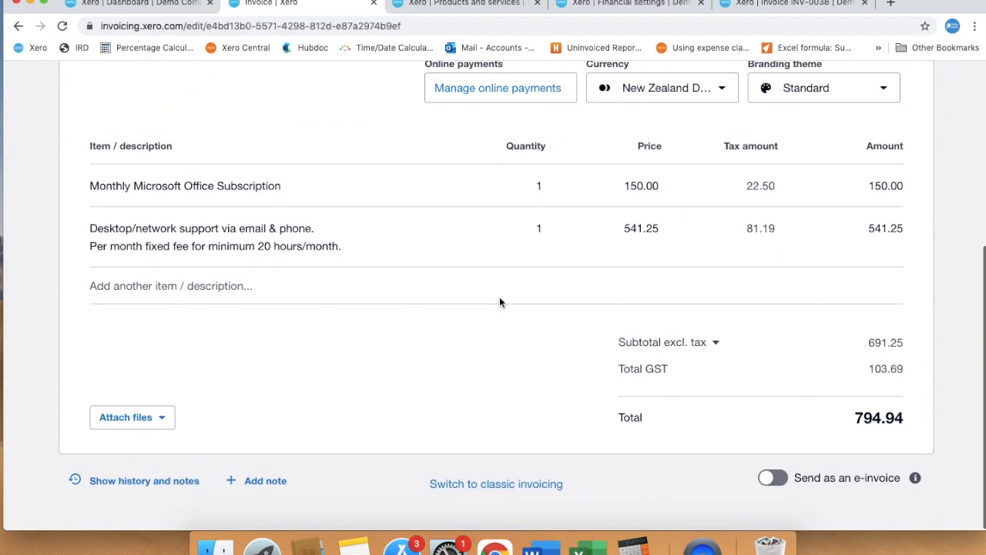
{"action": "left_click", "coordinate": [716, 344]}
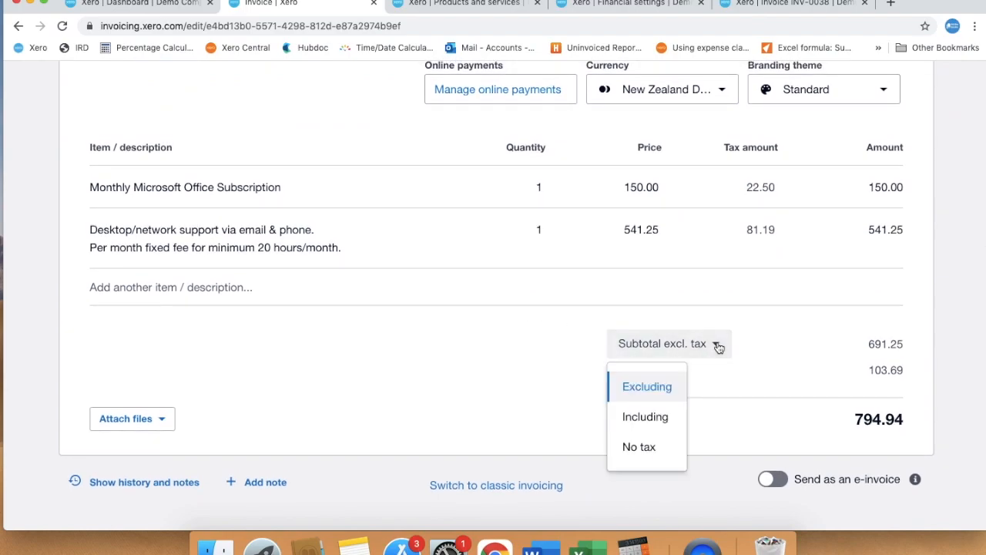
{"action": "left_click", "coordinate": [661, 419]}
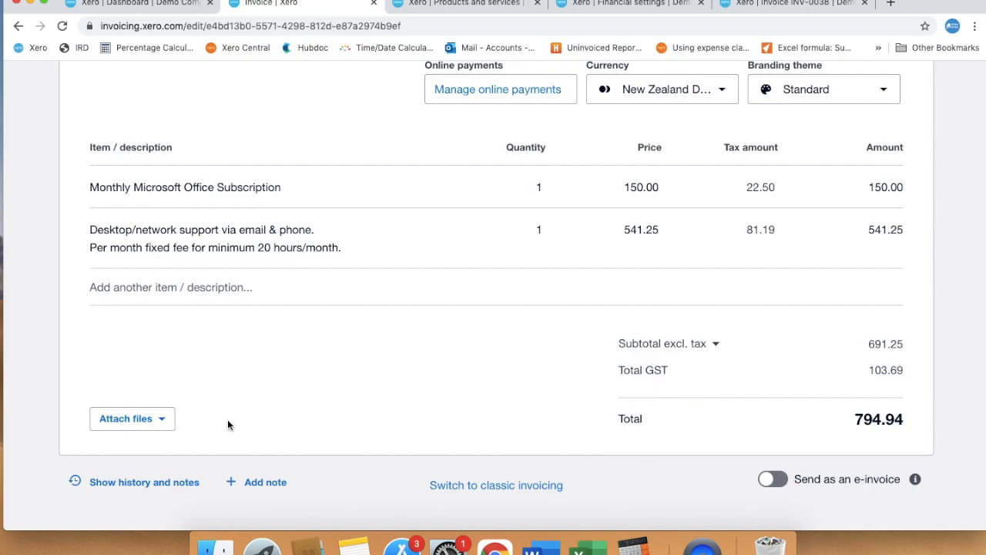
- Attach Terms and Conditions.pdf from the Bookkeeping Course material folder, set to send with the invoice
{"action": "left_click", "coordinate": [161, 421]}
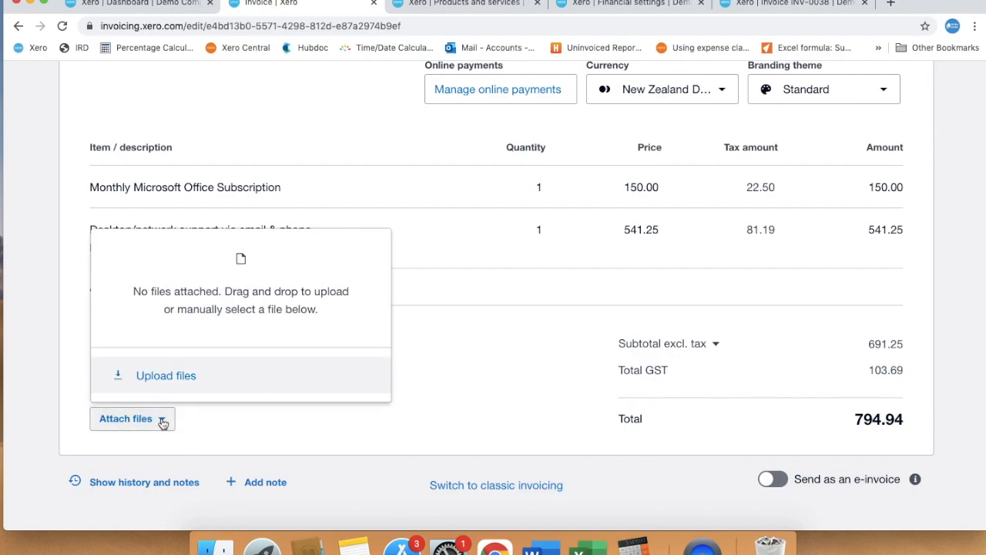
{"action": "left_click", "coordinate": [175, 377]}
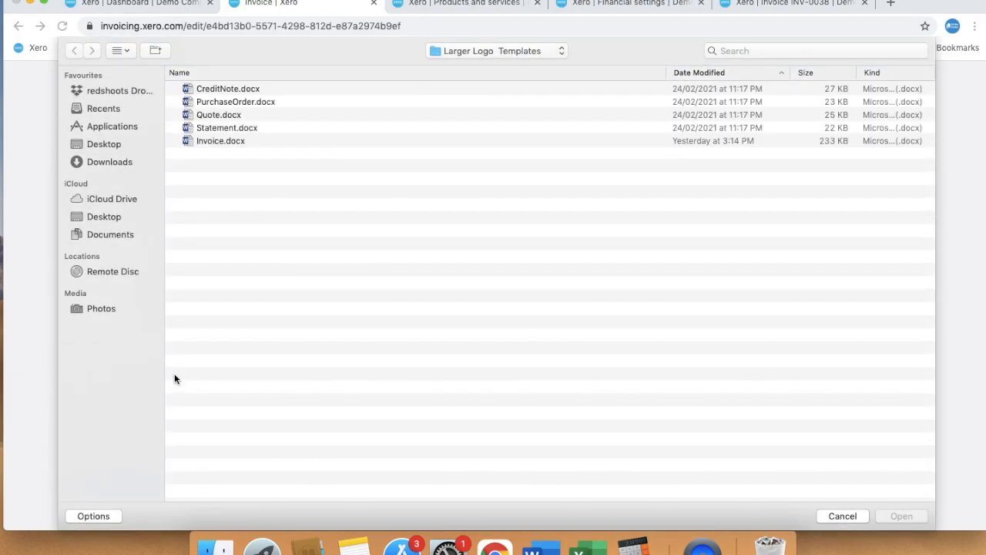
{"action": "left_click", "coordinate": [108, 144]}
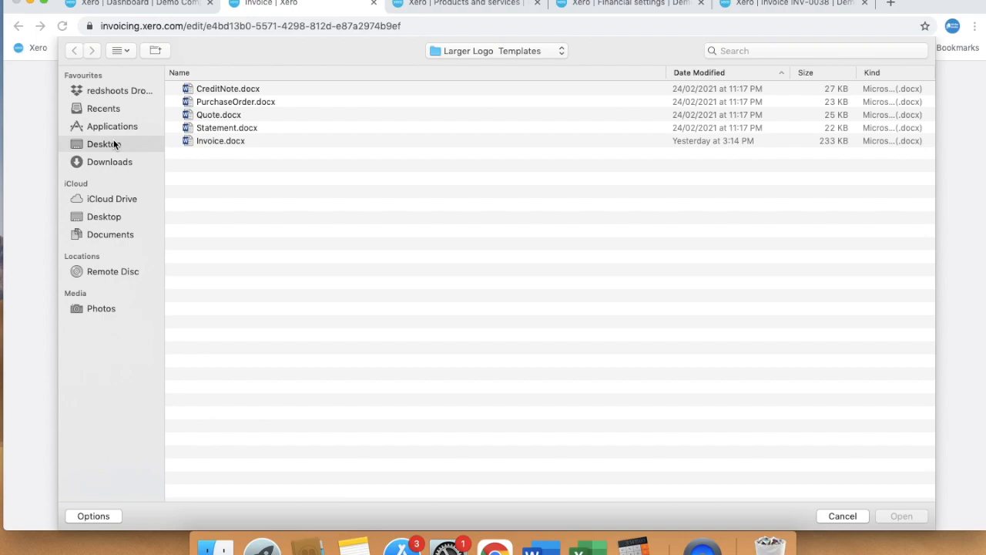
{"action": "double_click", "coordinate": [285, 88]}
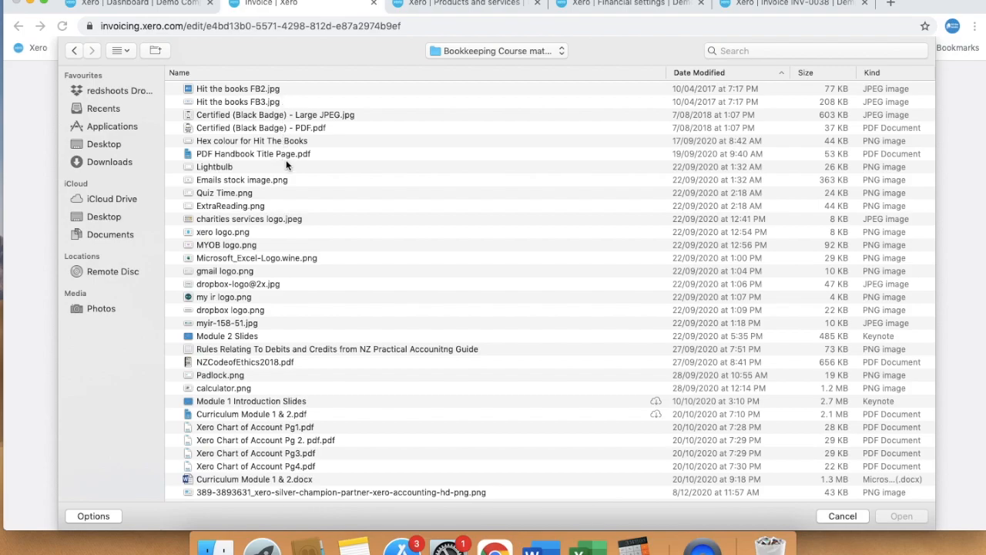
{"action": "left_click", "coordinate": [733, 51]}
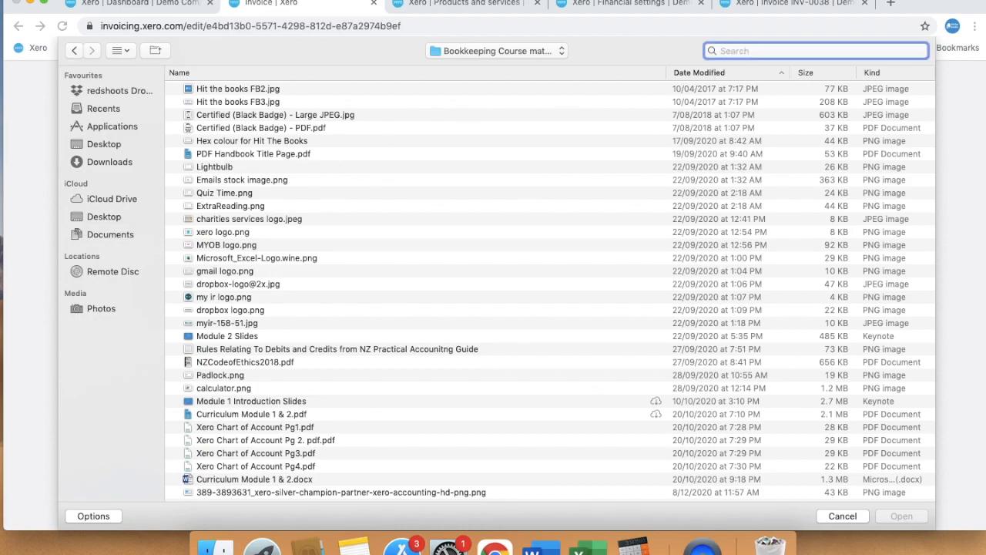
{"action": "type", "text": "terms and con"}
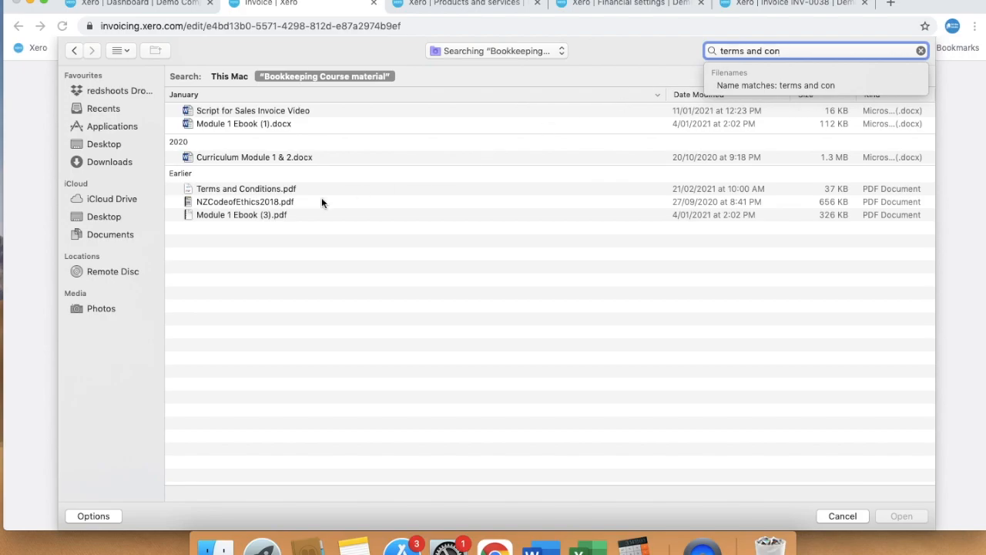
{"action": "left_click", "coordinate": [201, 190]}
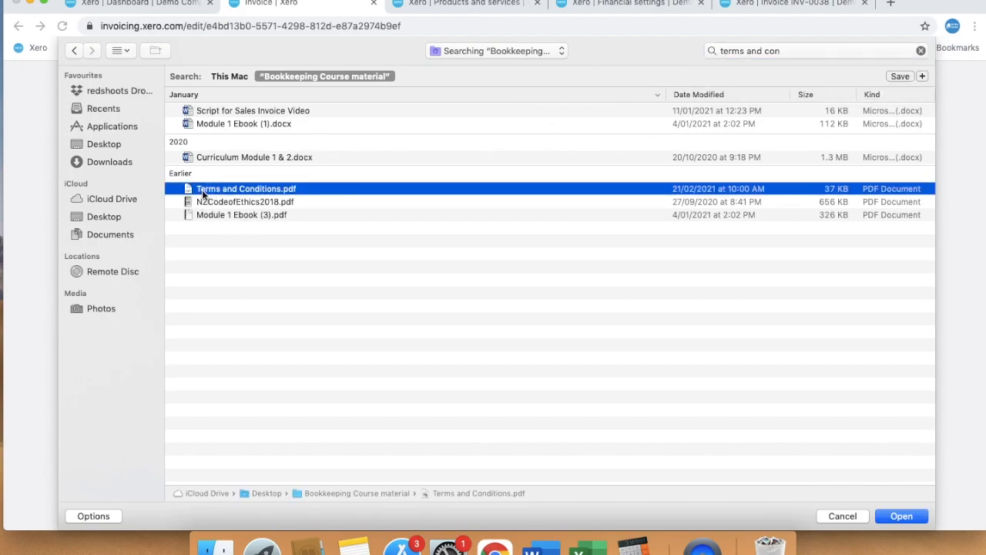
{"action": "left_click", "coordinate": [902, 516]}
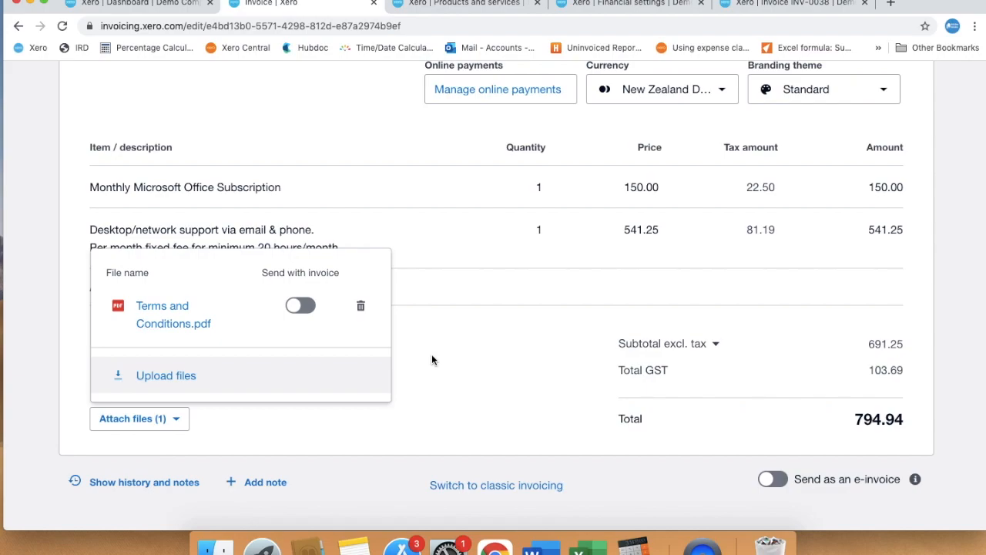
{"action": "left_click", "coordinate": [304, 306]}
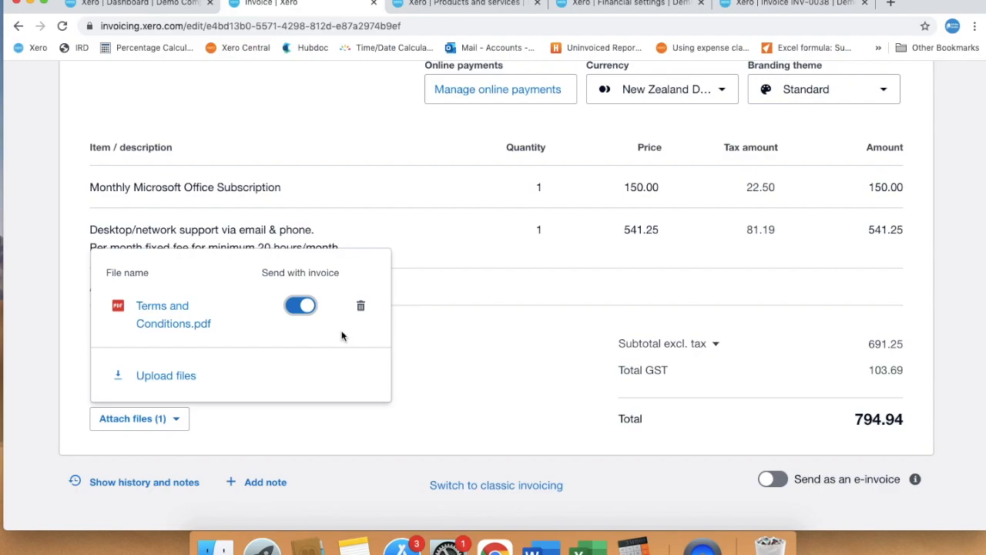
{"action": "scroll", "coordinate": [546, 354], "scroll_direction": "up", "scroll_amount": 5}
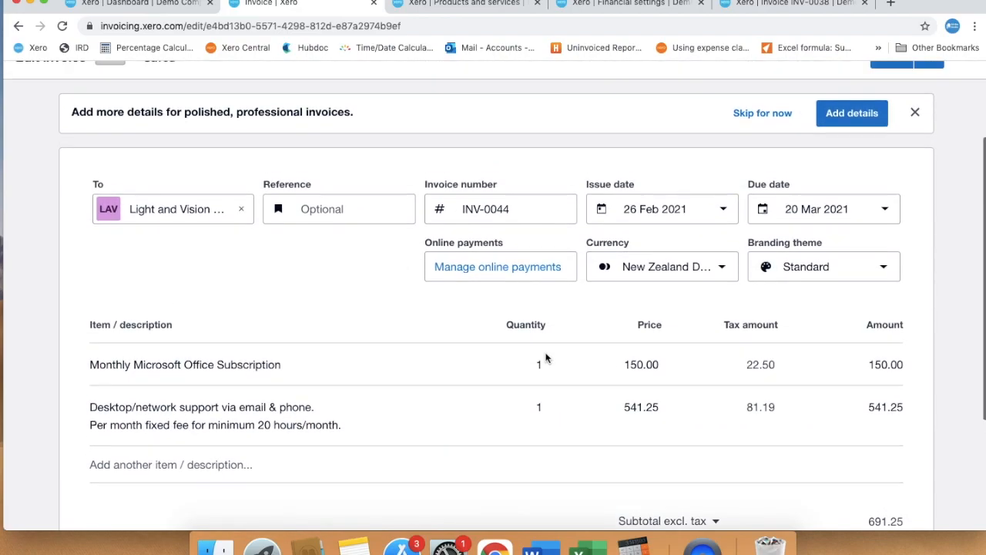
- Open the Invoices list in a new tab, check INV-0044 at 794.94, and reopen it
{"action": "scroll", "coordinate": [545, 357], "scroll_direction": "up", "scroll_amount": 2}
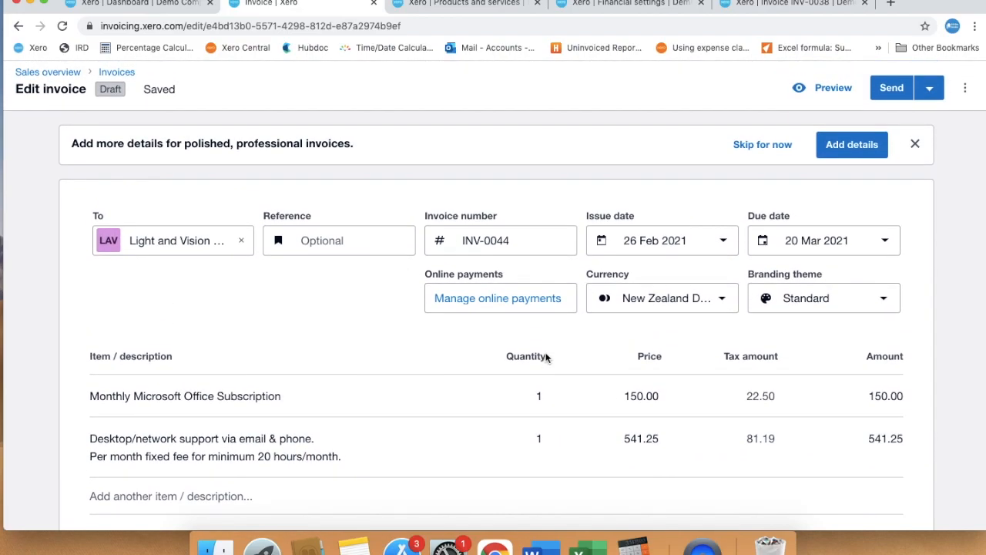
{"action": "scroll", "coordinate": [545, 356], "scroll_direction": "up", "scroll_amount": 2}
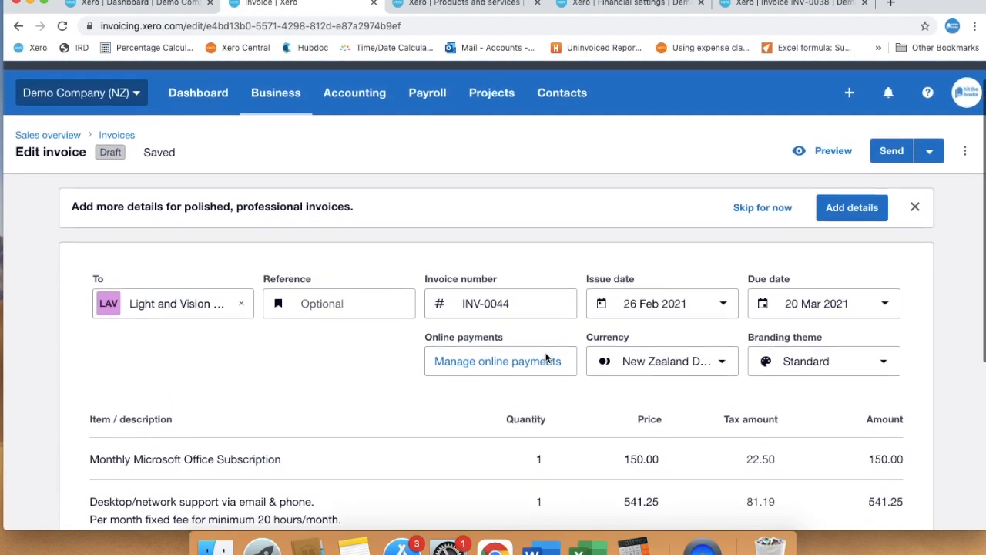
{"action": "scroll", "coordinate": [546, 357], "scroll_direction": "up", "scroll_amount": 2}
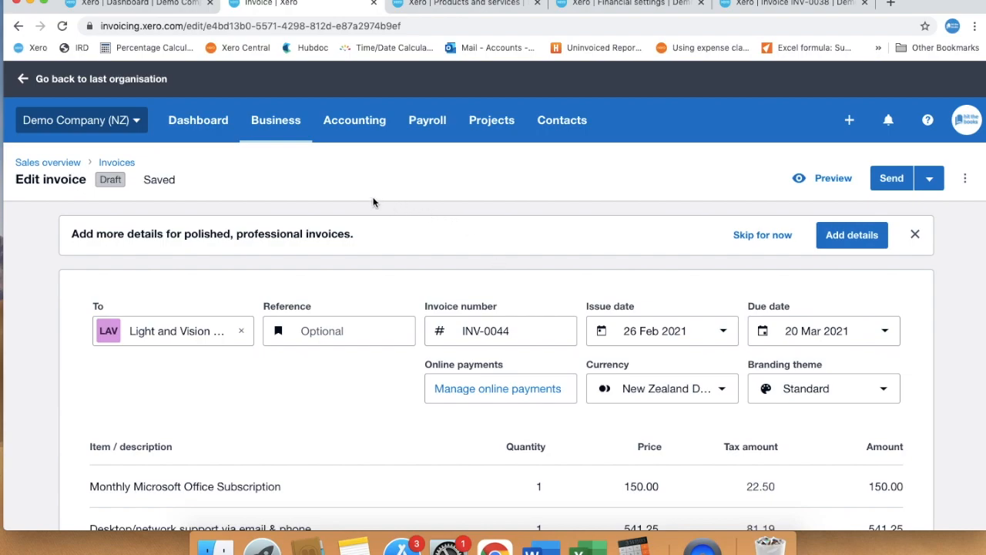
{"action": "right_click", "coordinate": [118, 166]}
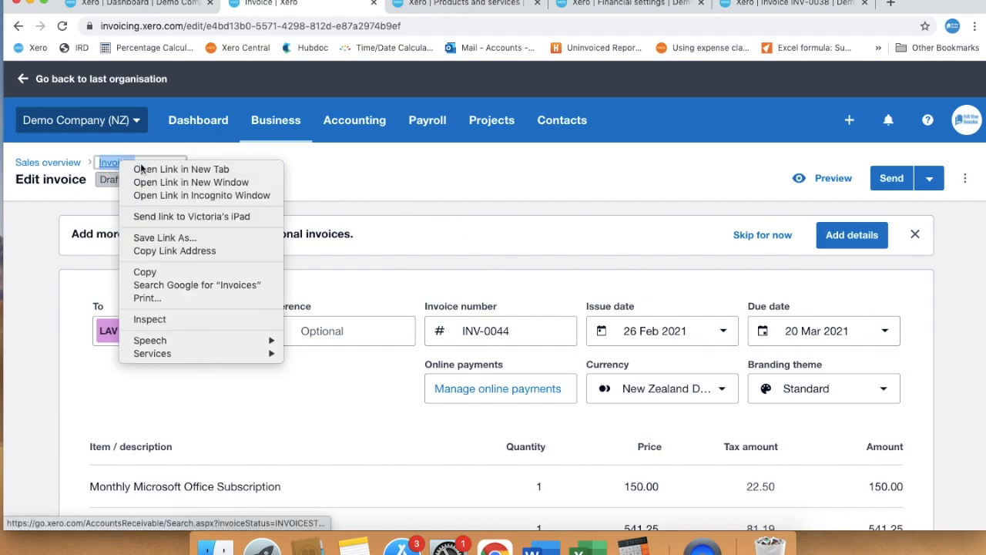
{"action": "left_click", "coordinate": [142, 167]}
{"action": "left_click", "coordinate": [393, 3]}
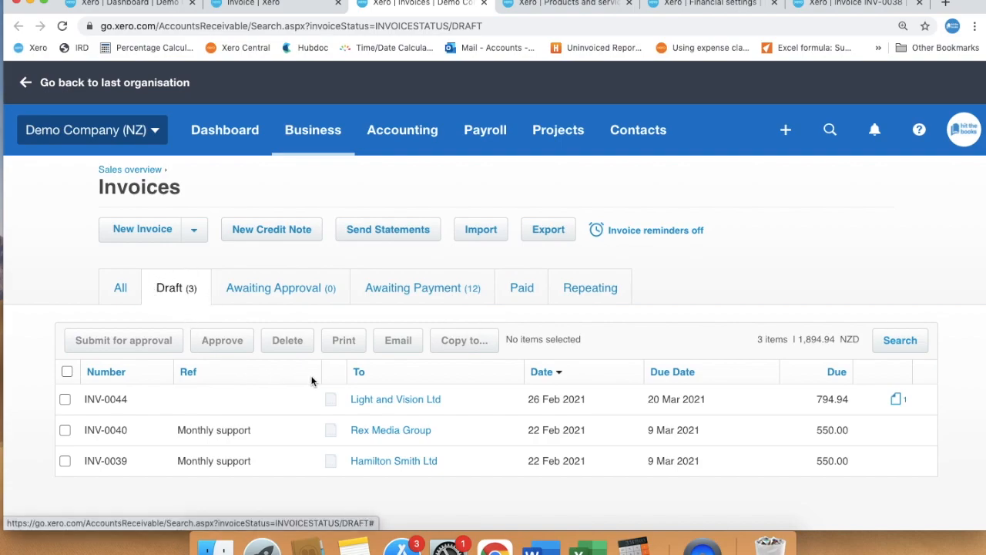
{"action": "left_click", "coordinate": [377, 407]}
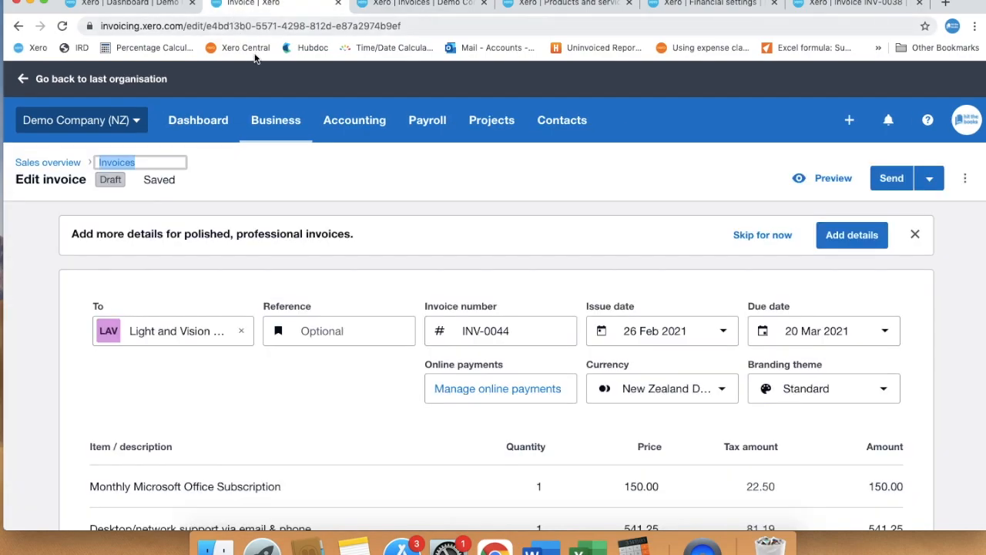
{"action": "scroll", "coordinate": [459, 273], "scroll_direction": "down", "scroll_amount": 2}
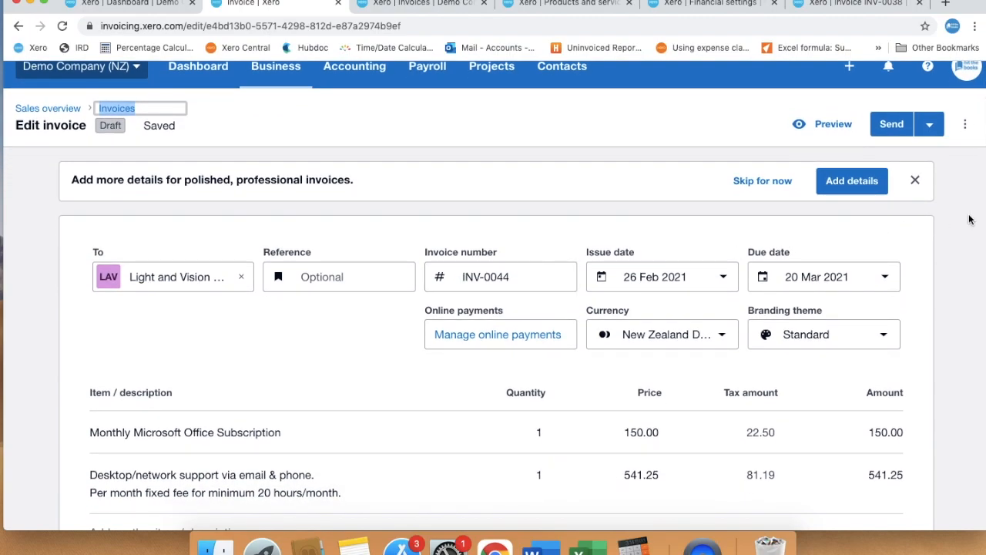
- Untick Reference in Change invoice fields and save, hiding it from the invoice form
{"action": "left_click", "coordinate": [963, 127]}
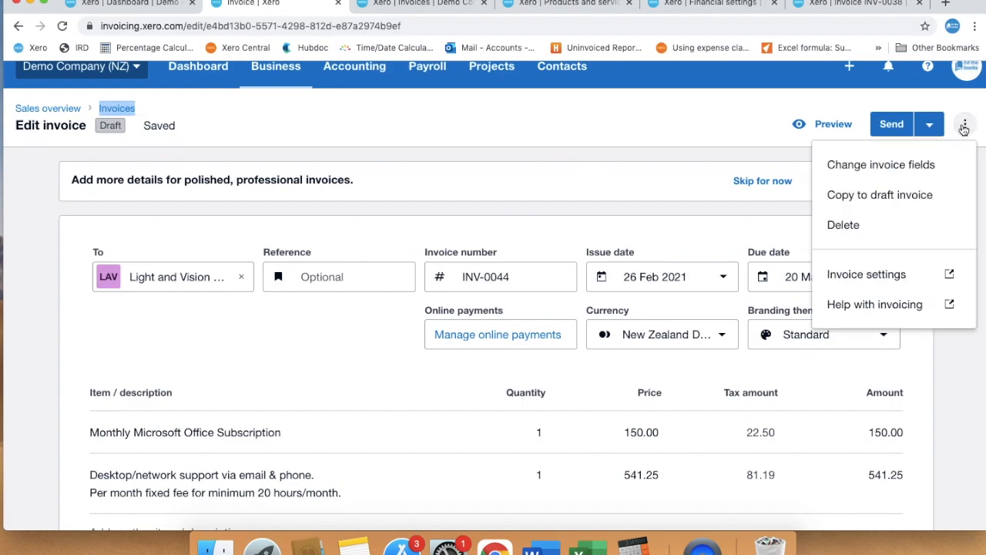
{"action": "left_click", "coordinate": [902, 168]}
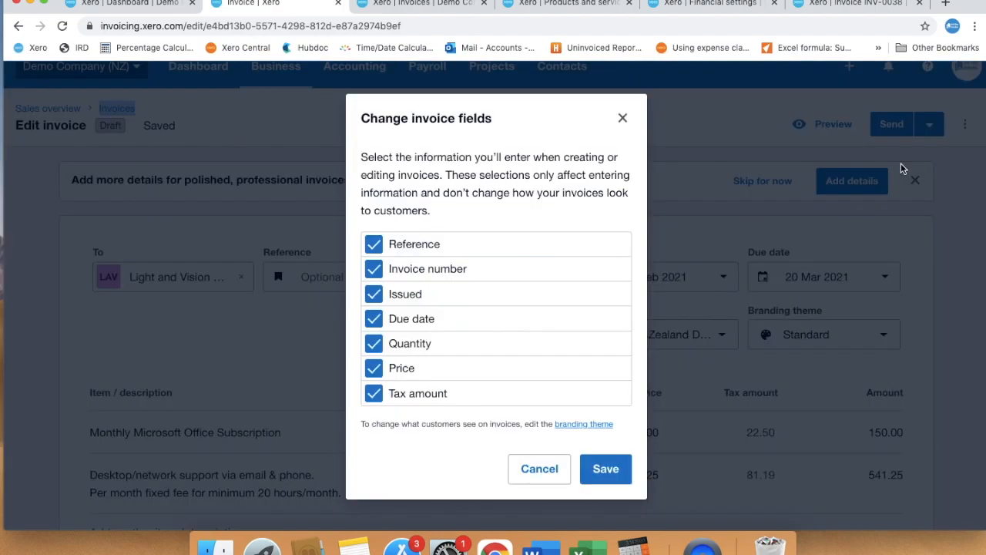
{"action": "left_click", "coordinate": [375, 245]}
{"action": "left_click", "coordinate": [605, 470]}
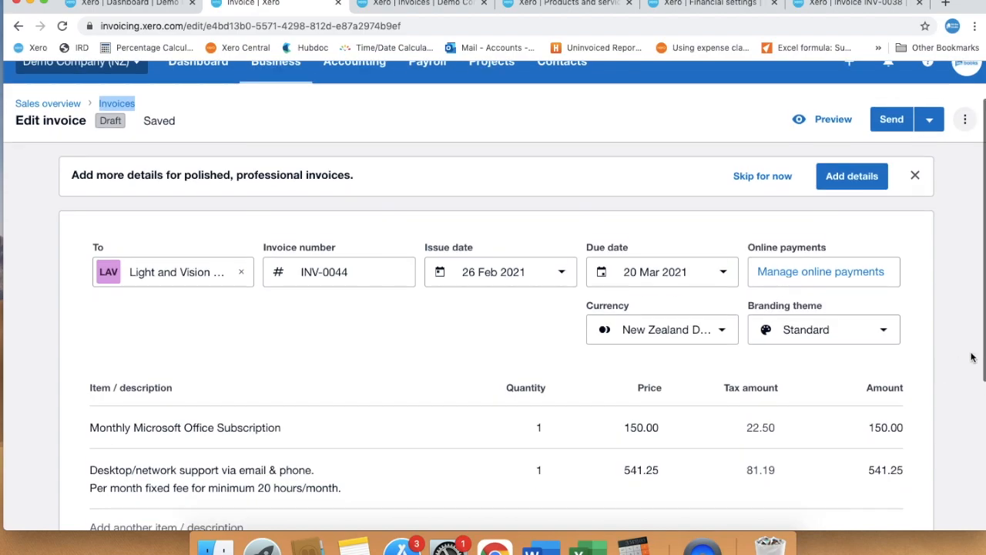
{"action": "scroll", "coordinate": [971, 357], "scroll_direction": "down", "scroll_amount": 2}
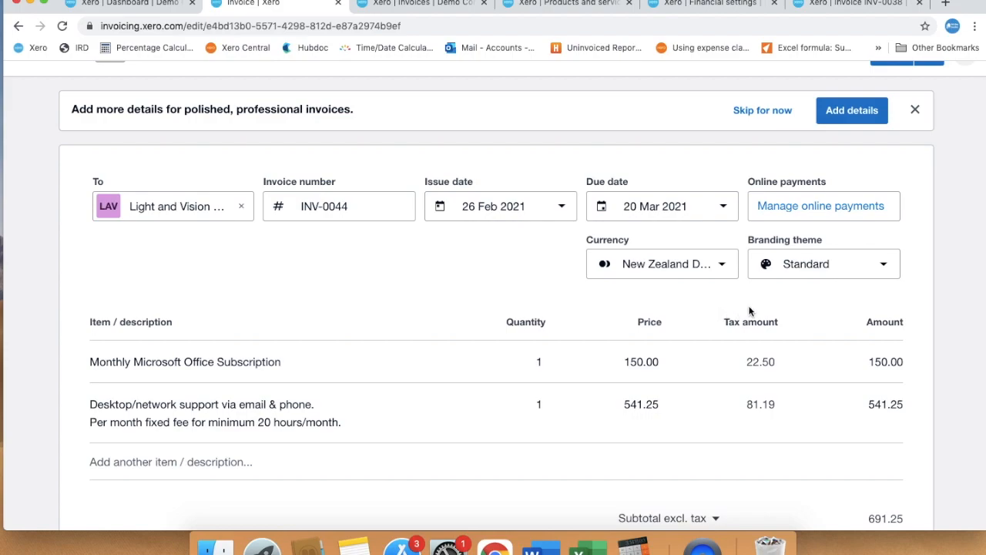
{"action": "scroll", "coordinate": [948, 306], "scroll_direction": "up", "scroll_amount": 2}
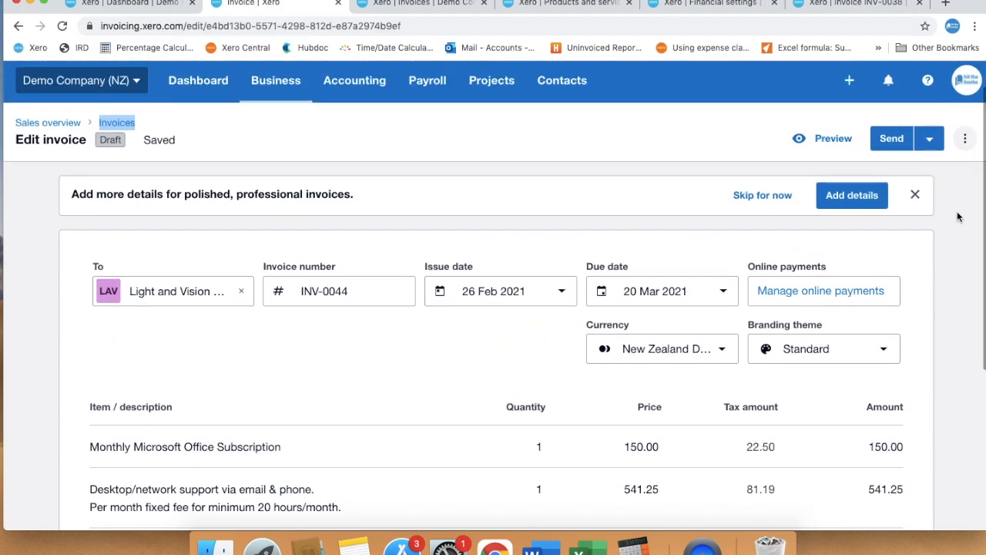
{"action": "left_click", "coordinate": [964, 140]}
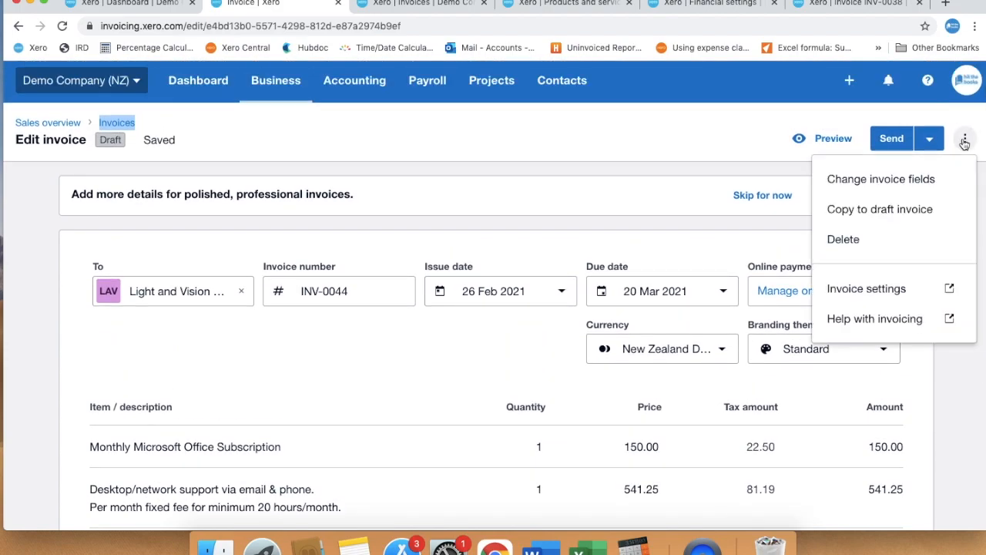
{"action": "left_click", "coordinate": [916, 183]}
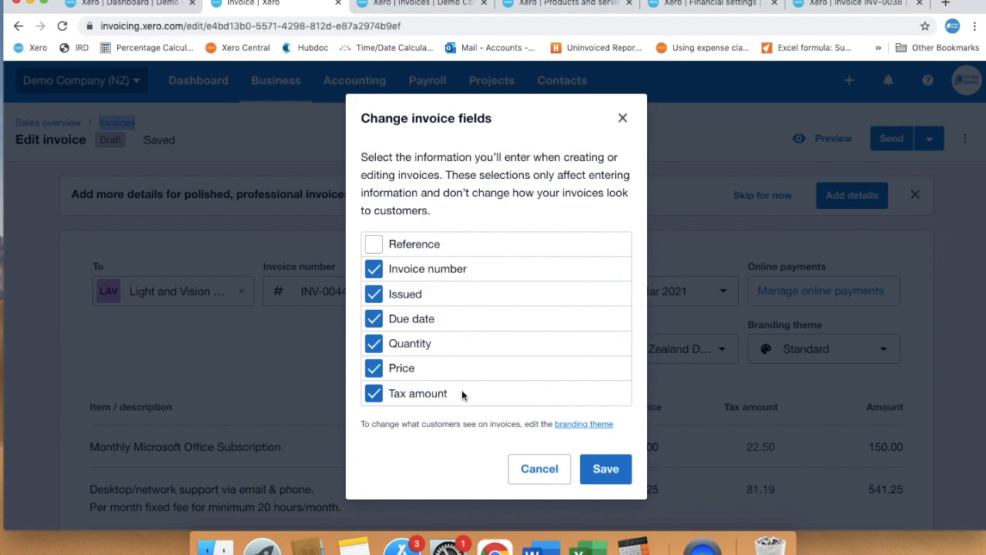
{"action": "left_click", "coordinate": [606, 469]}
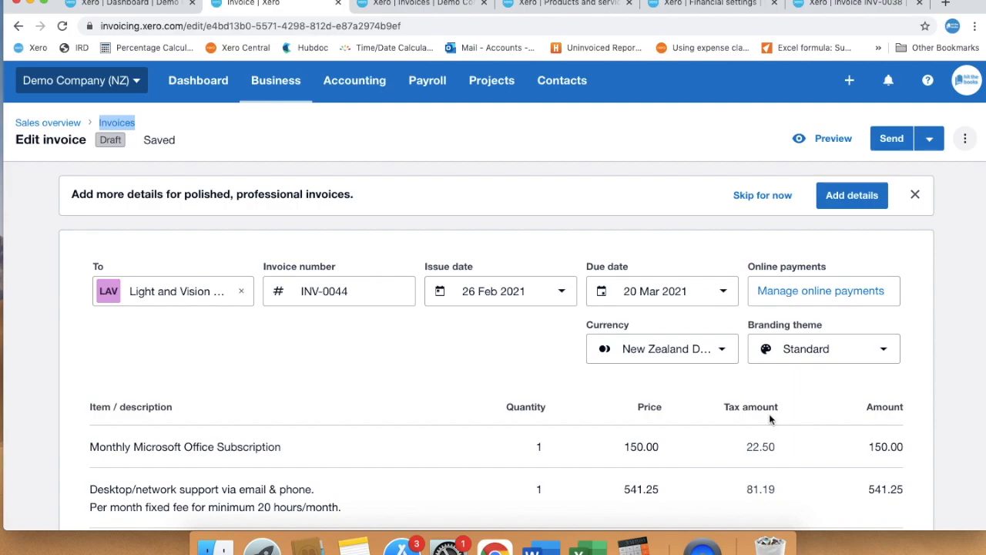
{"action": "left_click", "coordinate": [963, 142]}
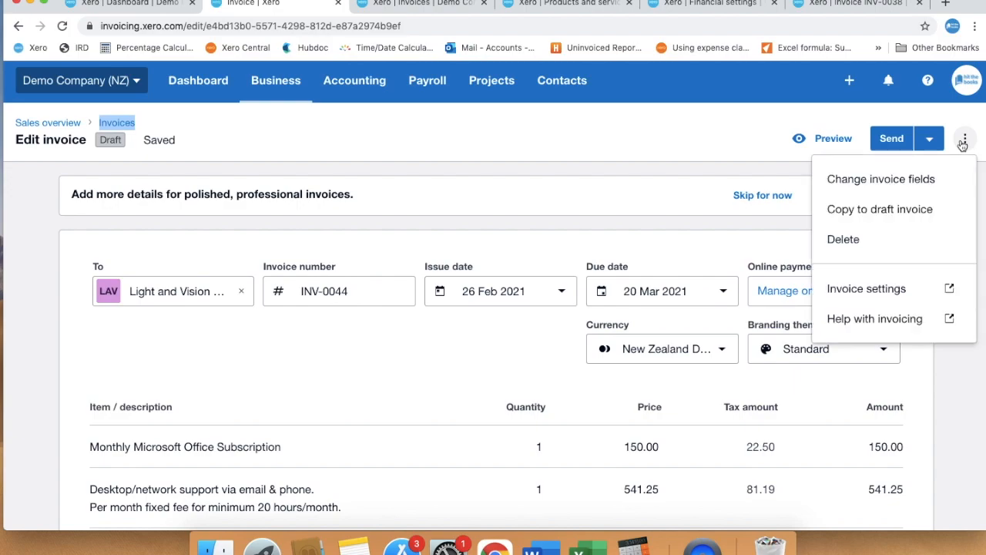
{"action": "left_click", "coordinate": [902, 179]}
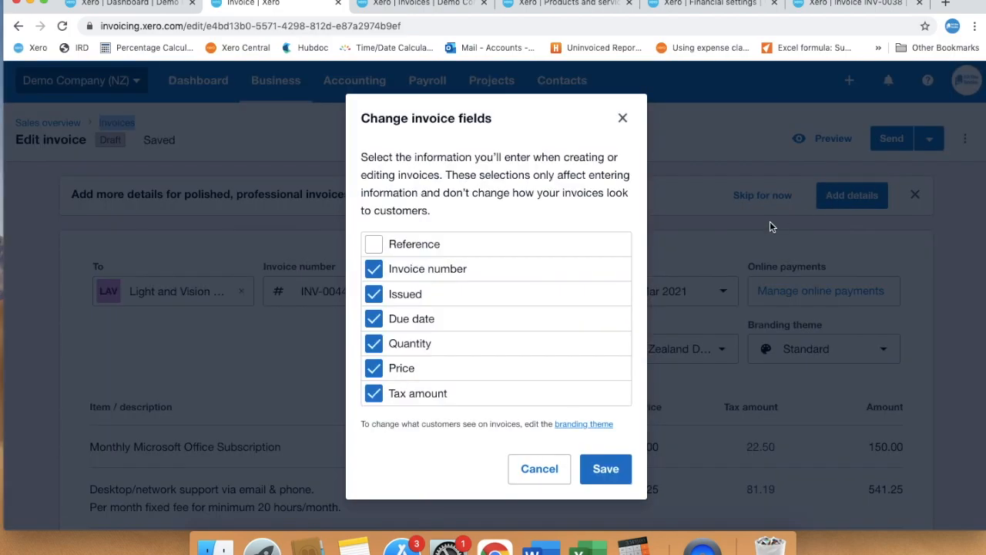
{"action": "left_click", "coordinate": [375, 396]}
{"action": "left_click", "coordinate": [374, 396]}
{"action": "left_click", "coordinate": [595, 467]}
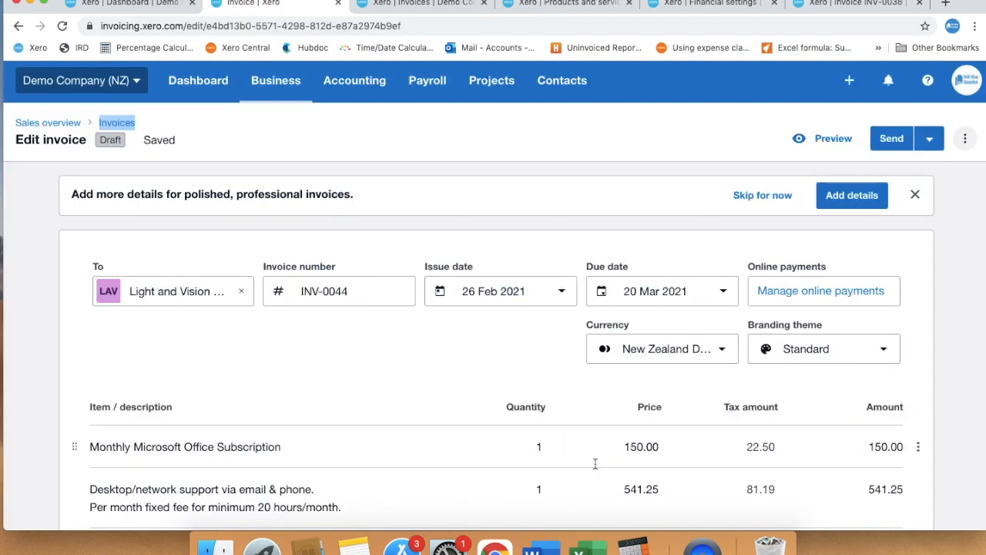